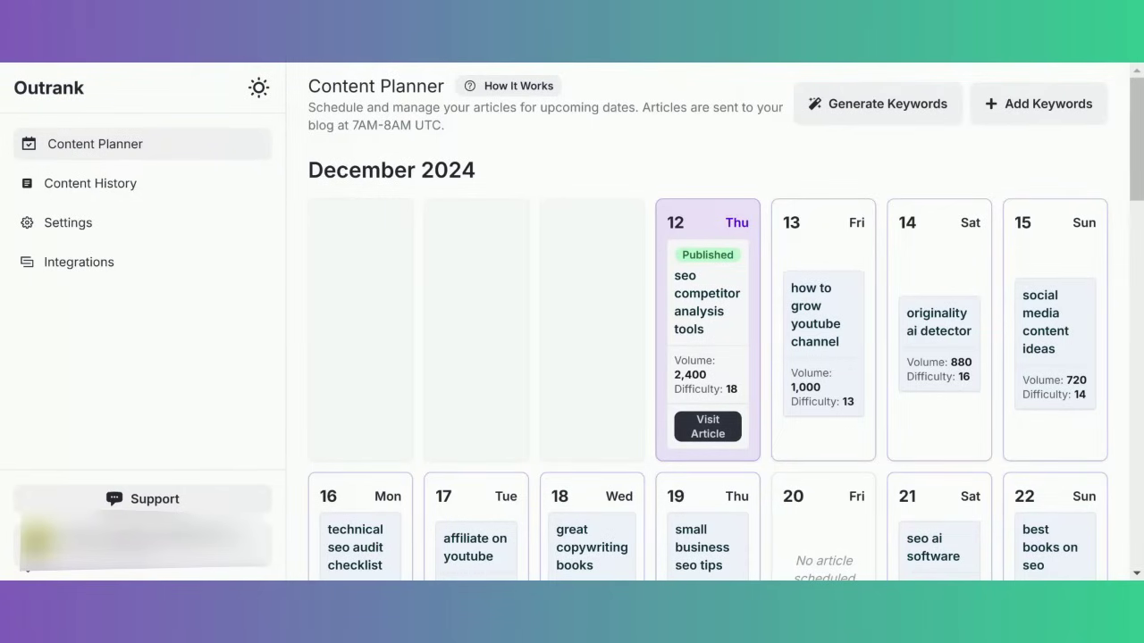
Try dragging the affiliate on YouTube article card to another day in the calendar.
{"action": "scroll", "coordinate": [833, 214], "scroll_direction": "down", "scroll_amount": 3}
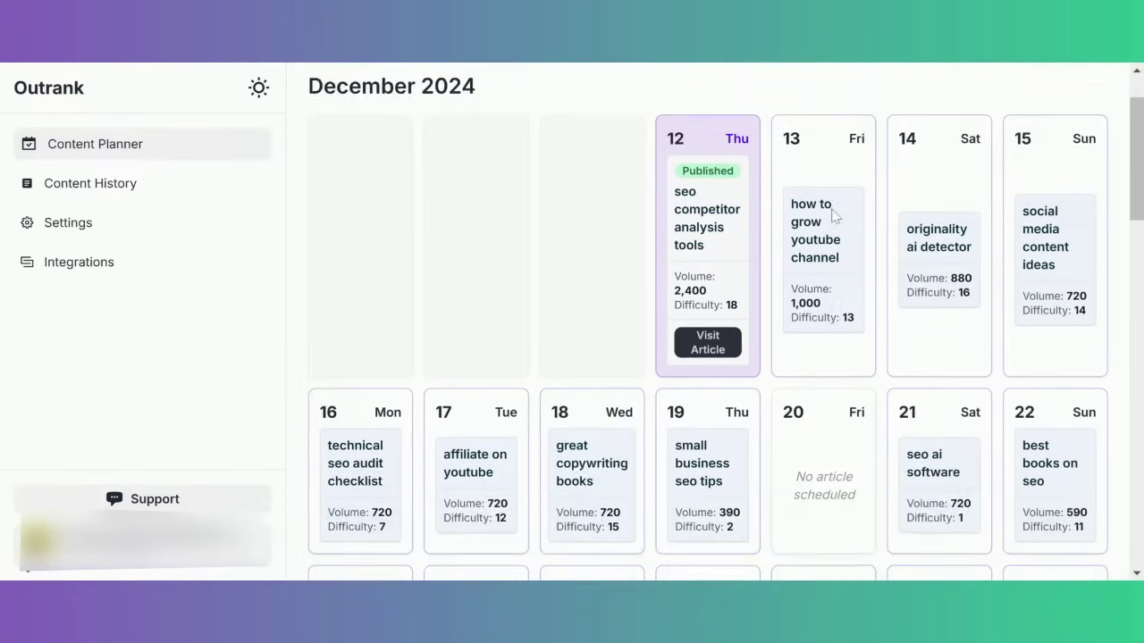
{"action": "scroll", "coordinate": [833, 214], "scroll_direction": "down", "scroll_amount": 2}
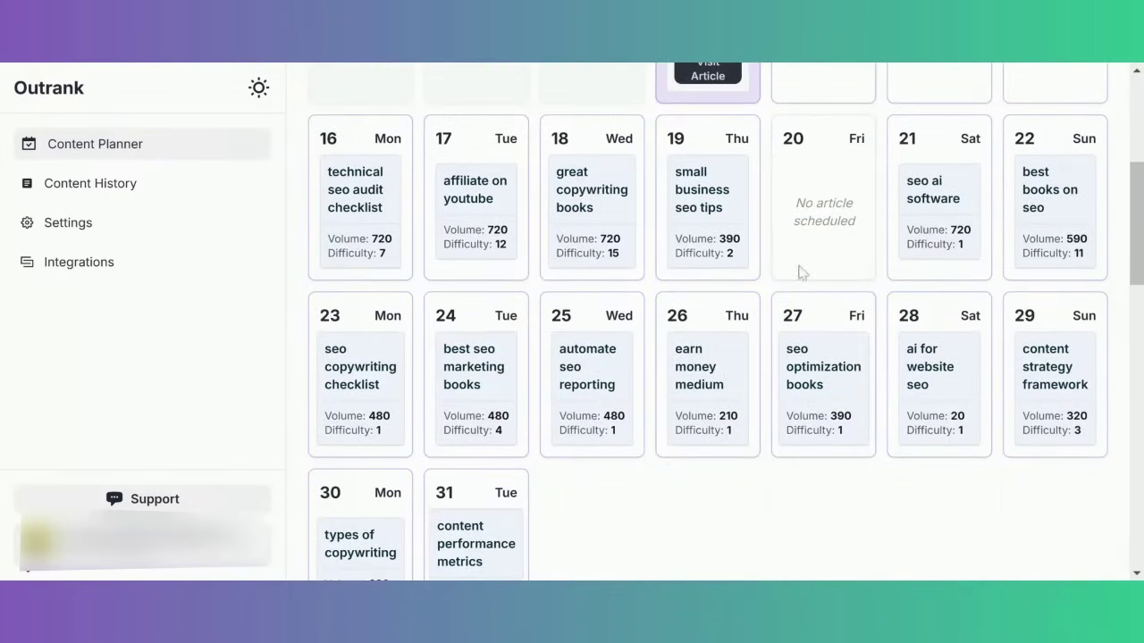
{"action": "scroll", "coordinate": [781, 268], "scroll_direction": "up", "scroll_amount": 2}
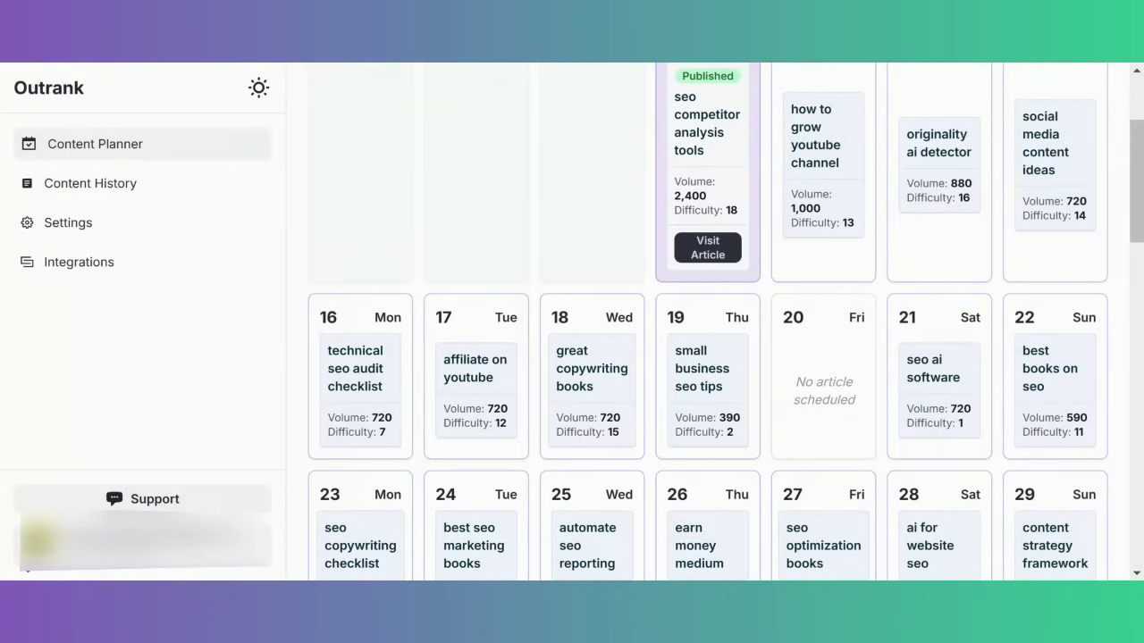
{"action": "scroll", "coordinate": [782, 266], "scroll_direction": "up", "scroll_amount": 1}
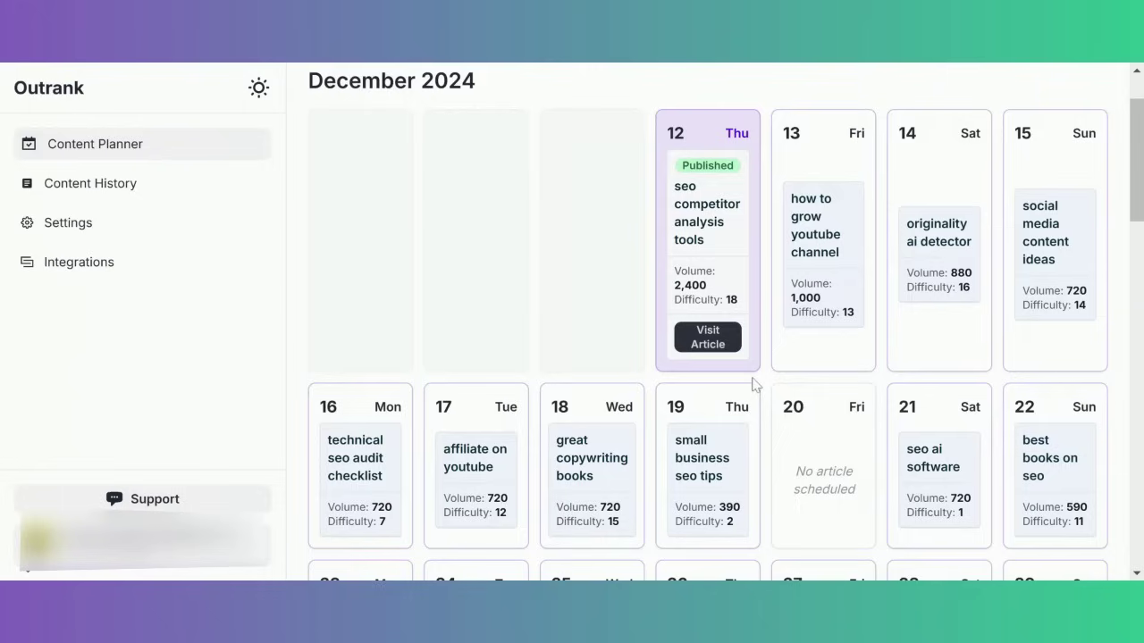
{"action": "mouse_move", "coordinate": [691, 425]}
{"action": "mouse_move", "coordinate": [506, 472]}
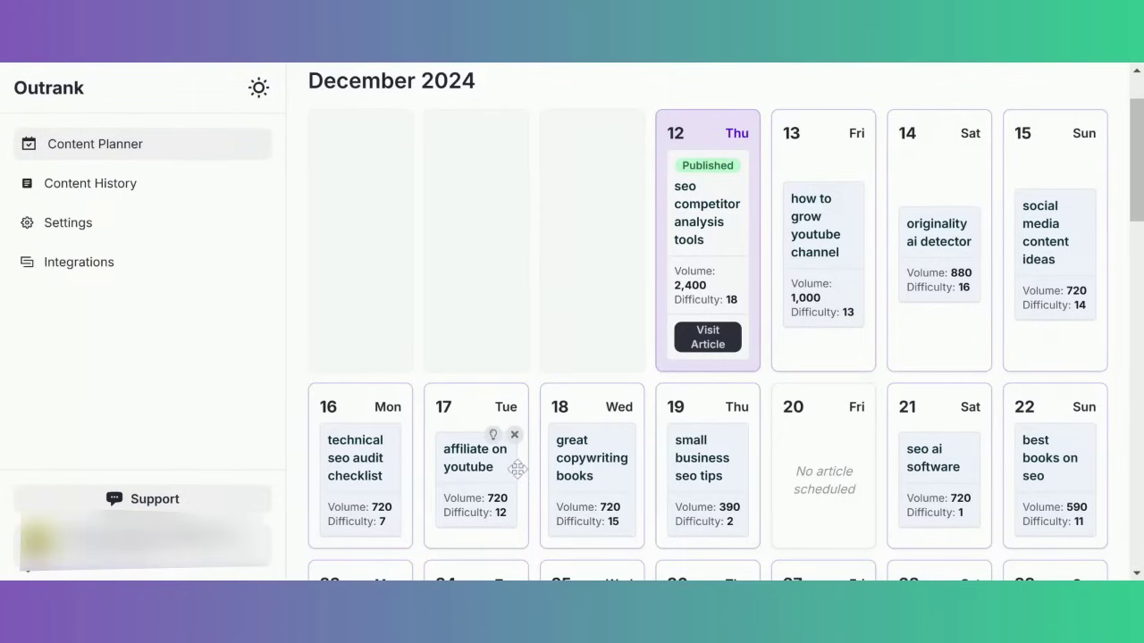
{"action": "left_click_drag", "start_coordinate": [507, 472], "coordinate": [559, 451]}
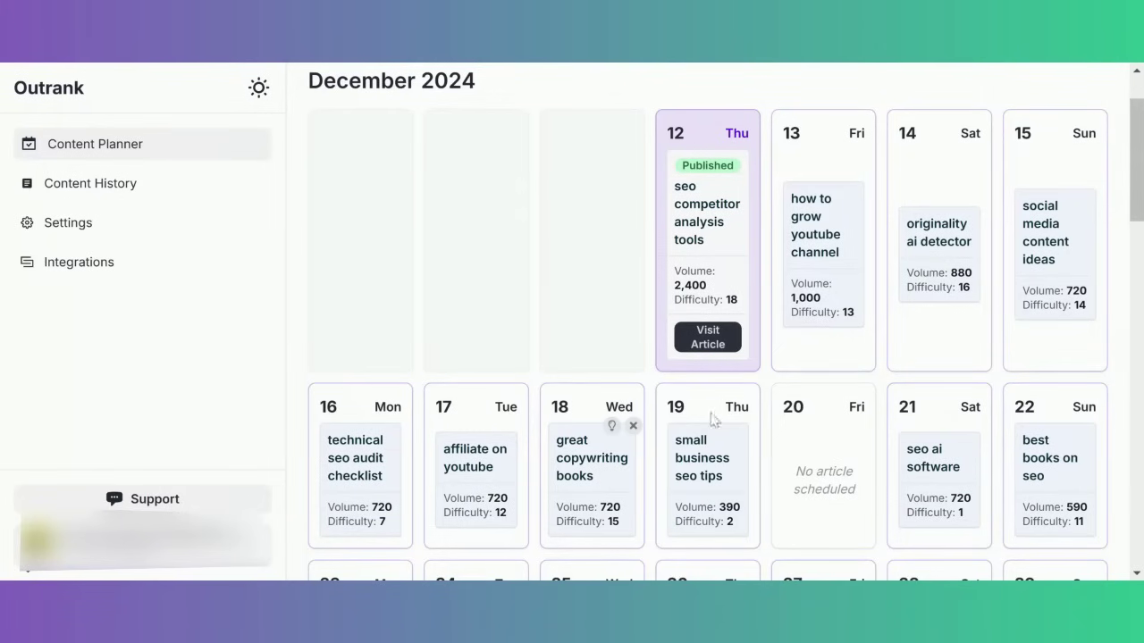
Remove the 'seo optimization books' keyword from 27 December and confirm the removal.
{"action": "scroll", "coordinate": [784, 340], "scroll_direction": "down", "scroll_amount": 2}
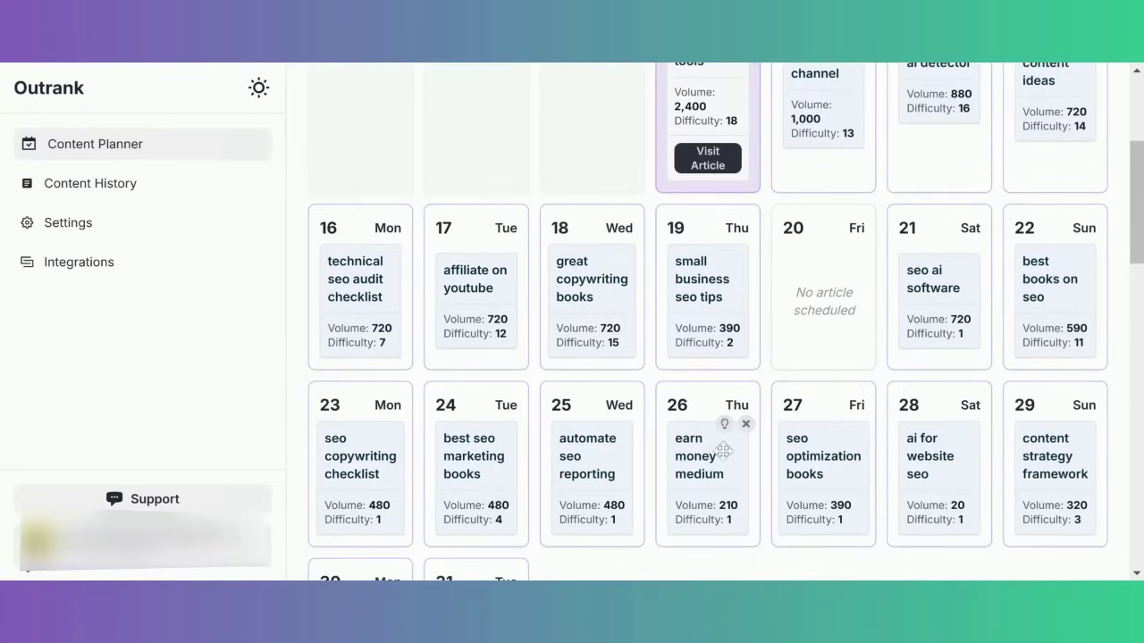
{"action": "scroll", "coordinate": [652, 492], "scroll_direction": "down", "scroll_amount": 5}
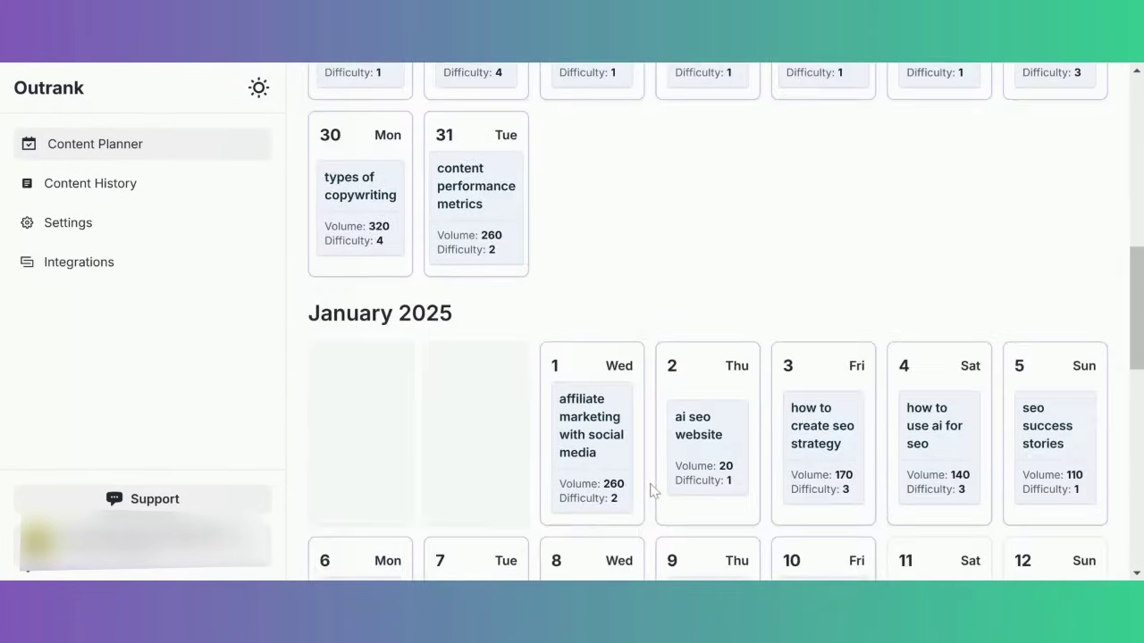
{"action": "scroll", "coordinate": [652, 492], "scroll_direction": "down", "scroll_amount": 2}
{"action": "scroll", "coordinate": [653, 491], "scroll_direction": "down", "scroll_amount": 3}
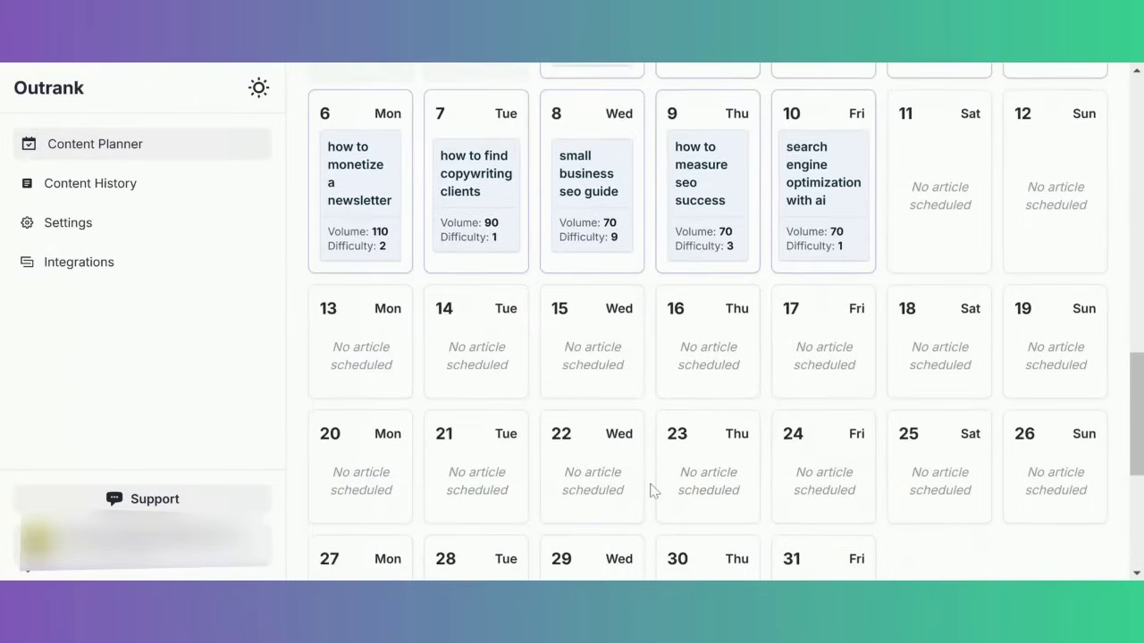
{"action": "scroll", "coordinate": [652, 492], "scroll_direction": "up", "scroll_amount": 8}
{"action": "scroll", "coordinate": [652, 492], "scroll_direction": "up", "scroll_amount": 7}
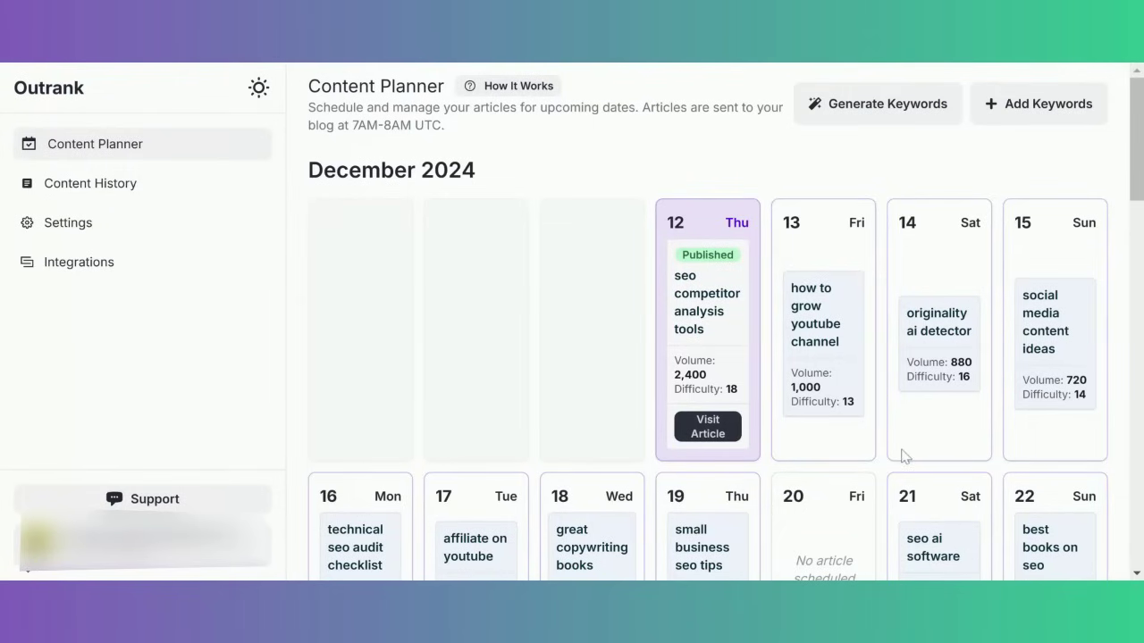
{"action": "scroll", "coordinate": [904, 454], "scroll_direction": "down", "scroll_amount": 6}
{"action": "scroll", "coordinate": [904, 456], "scroll_direction": "down", "scroll_amount": 4}
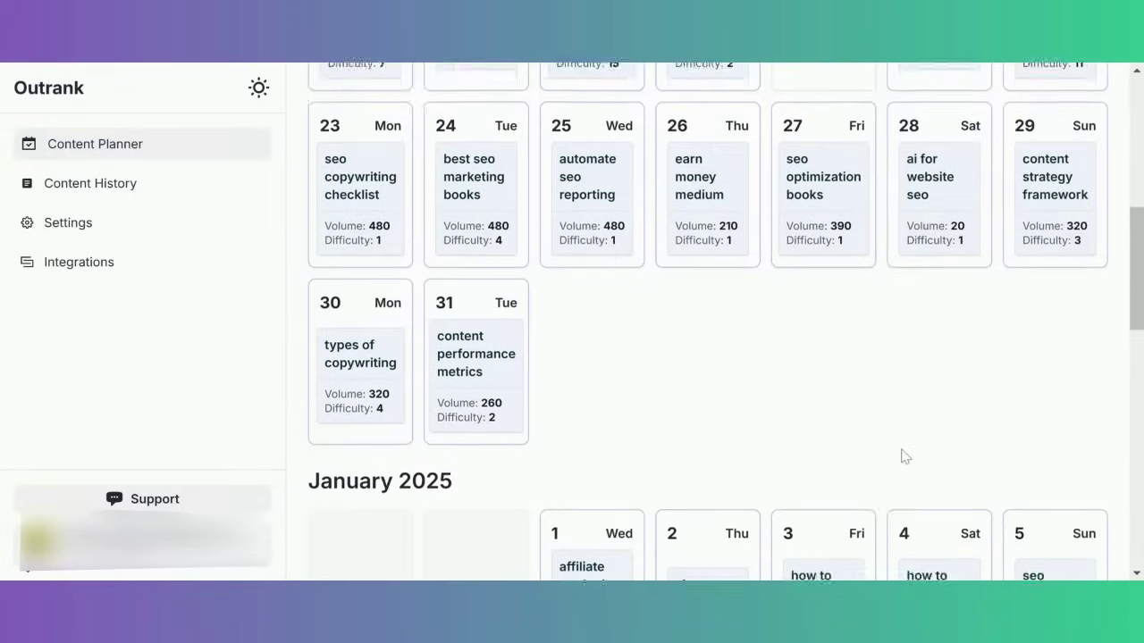
{"action": "scroll", "coordinate": [903, 454], "scroll_direction": "up", "scroll_amount": 10}
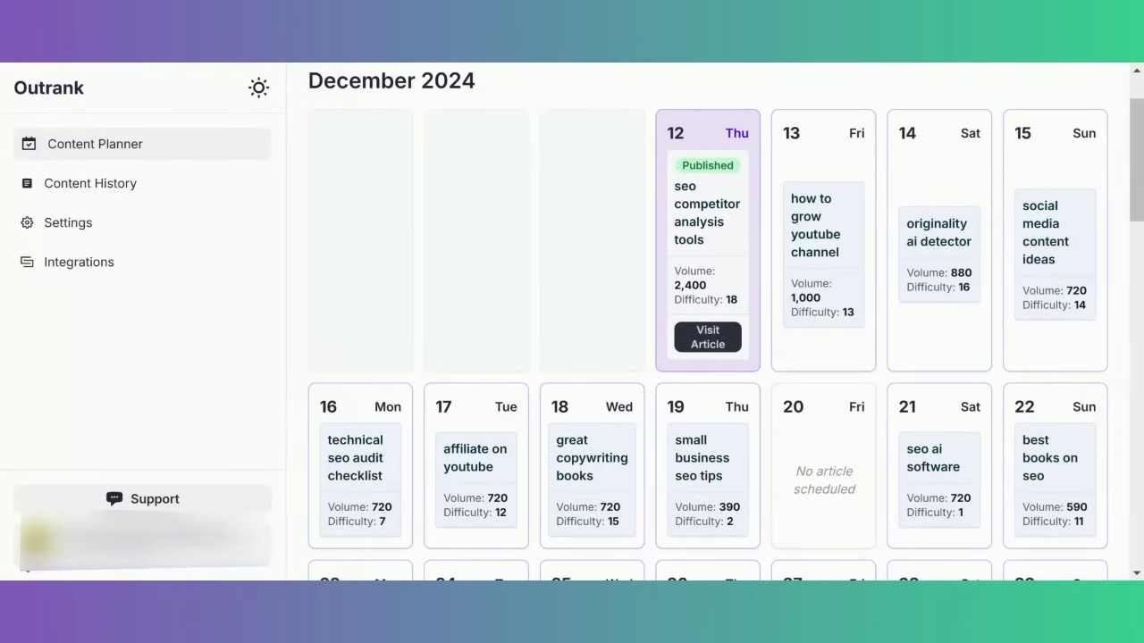
{"action": "scroll", "coordinate": [726, 320], "scroll_direction": "down", "scroll_amount": 1}
{"action": "scroll", "coordinate": [840, 462], "scroll_direction": "down", "scroll_amount": 2}
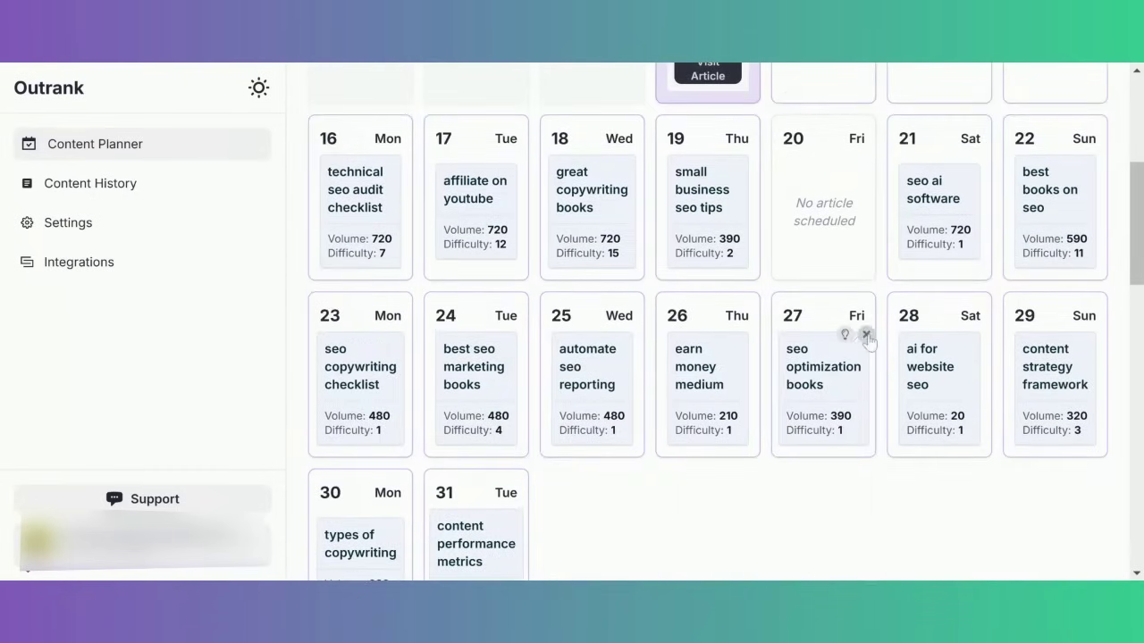
{"action": "left_click", "coordinate": [869, 335]}
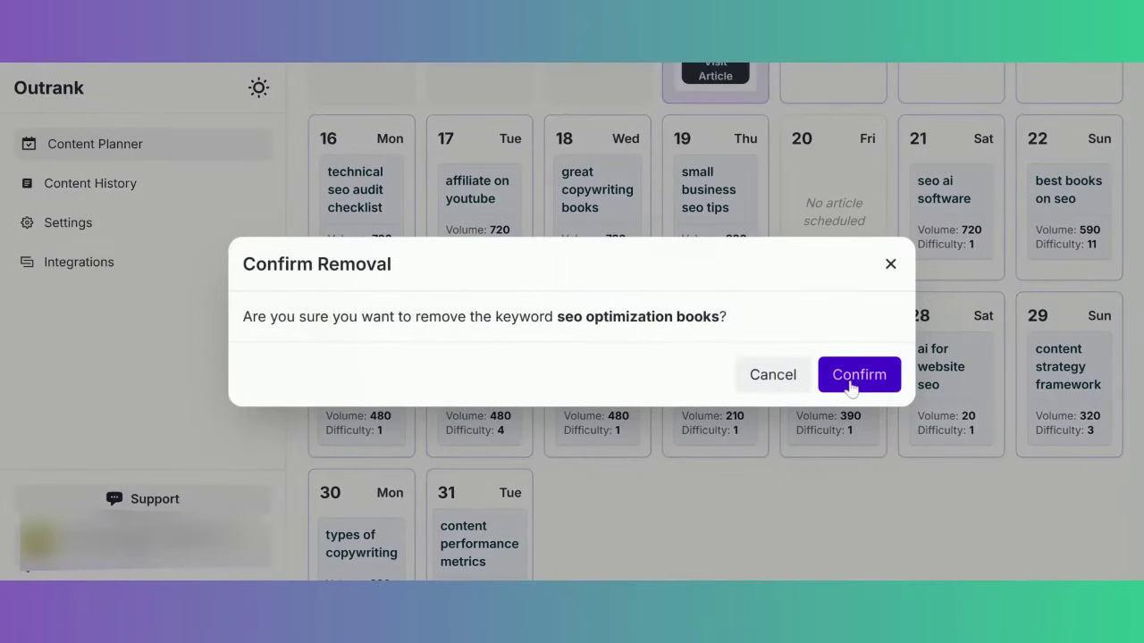
{"action": "left_click", "coordinate": [857, 376]}
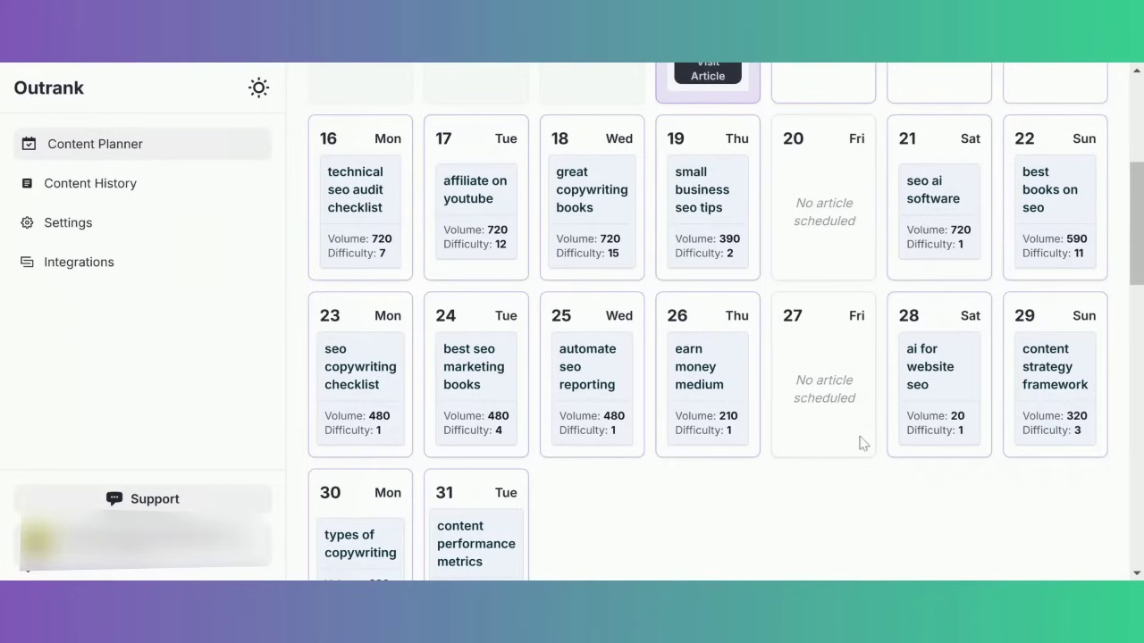
{"action": "scroll", "coordinate": [862, 444], "scroll_direction": "up", "scroll_amount": 2}
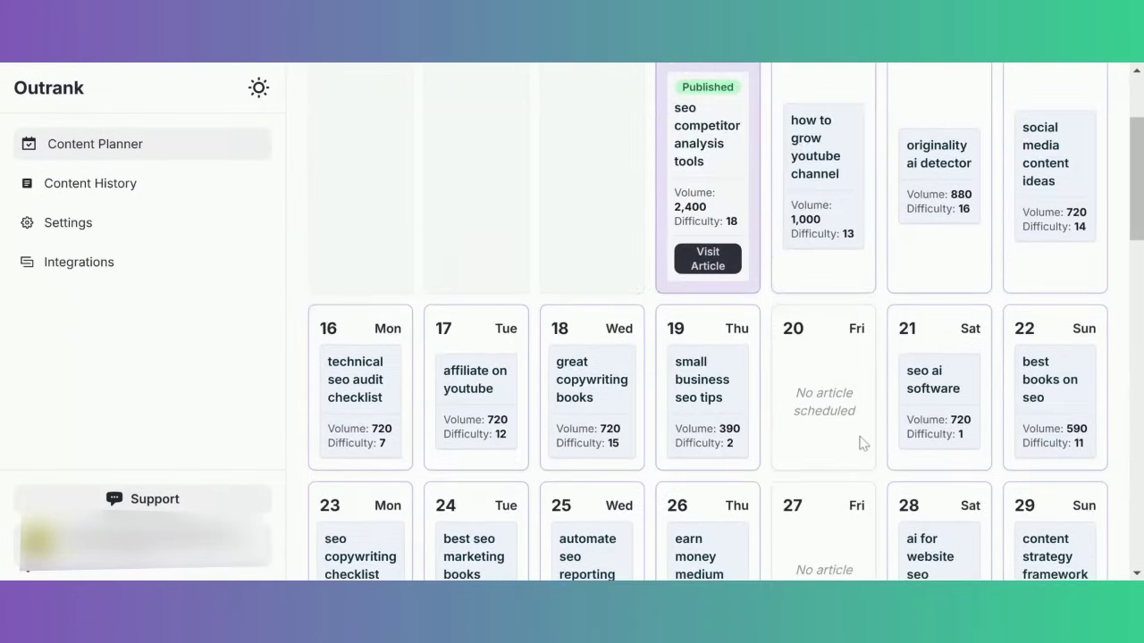
{"action": "scroll", "coordinate": [863, 444], "scroll_direction": "up", "scroll_amount": 2}
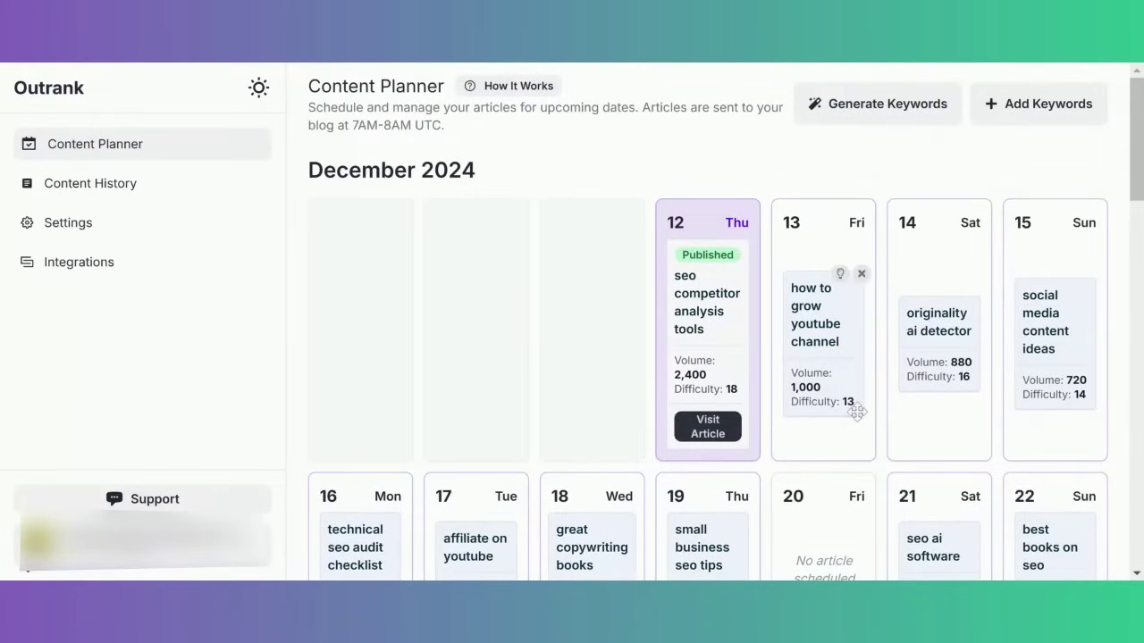
Read the How Content Planner Works guide, highlighting the Search volume, Keyword difficulty and Relevance criteria.
{"action": "left_click", "coordinate": [506, 86]}
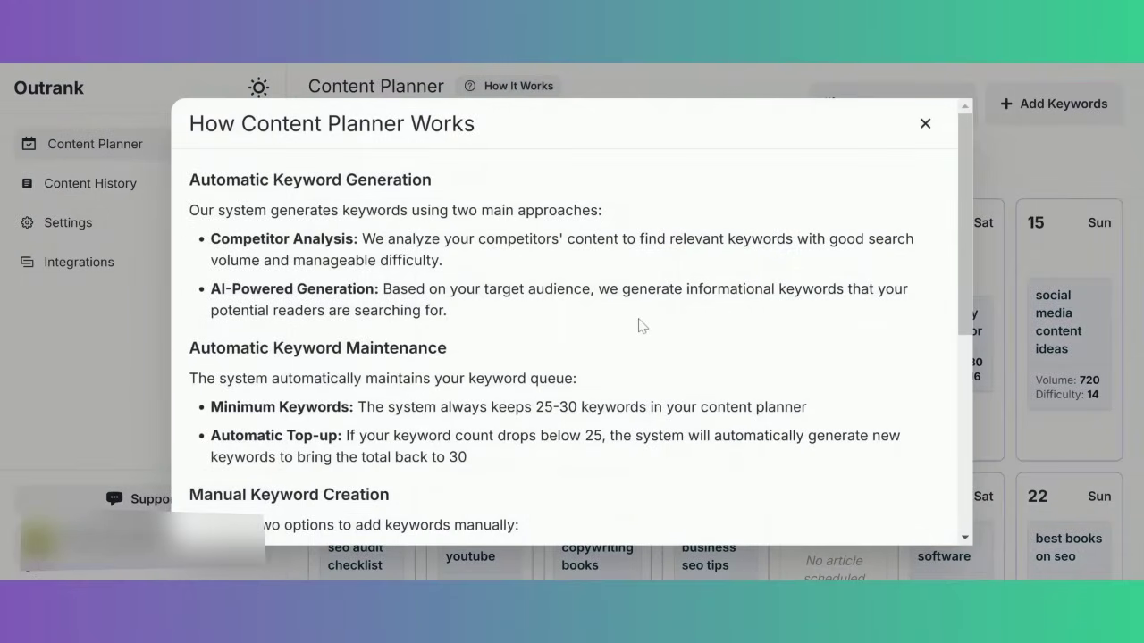
{"action": "scroll", "coordinate": [642, 326], "scroll_direction": "down", "scroll_amount": 2}
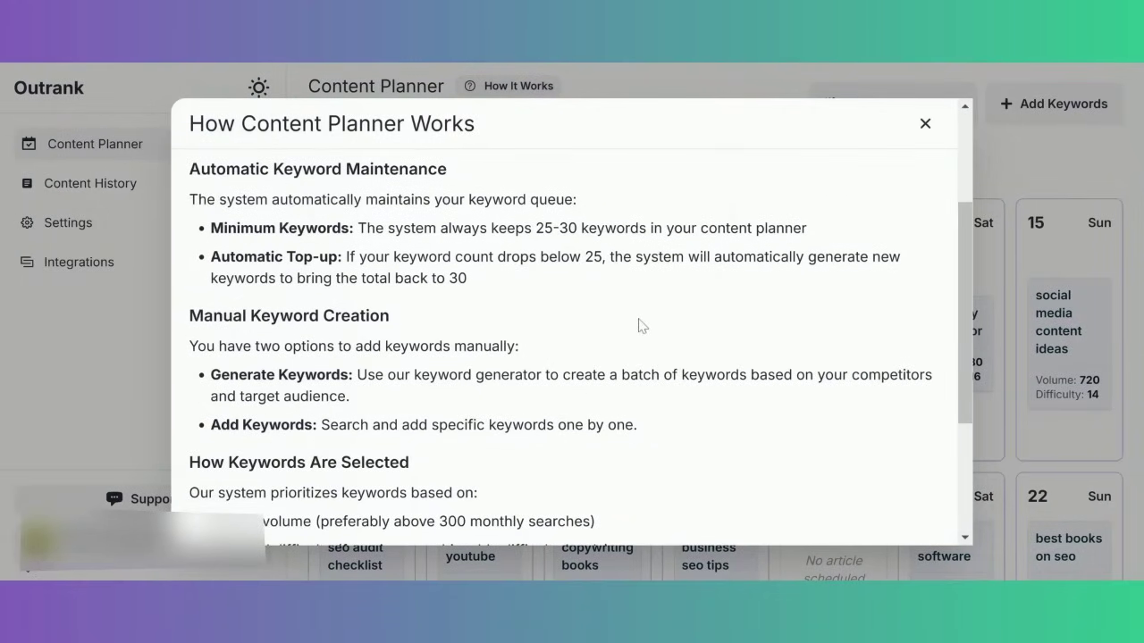
{"action": "scroll", "coordinate": [642, 326], "scroll_direction": "down", "scroll_amount": 1}
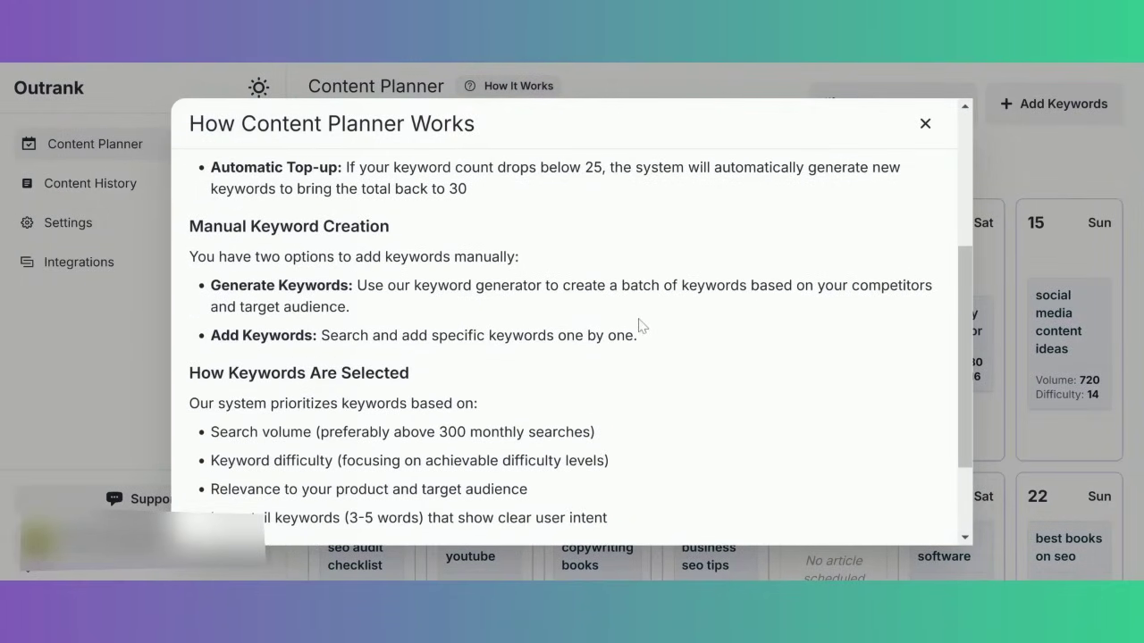
{"action": "scroll", "coordinate": [642, 326], "scroll_direction": "up", "scroll_amount": 1}
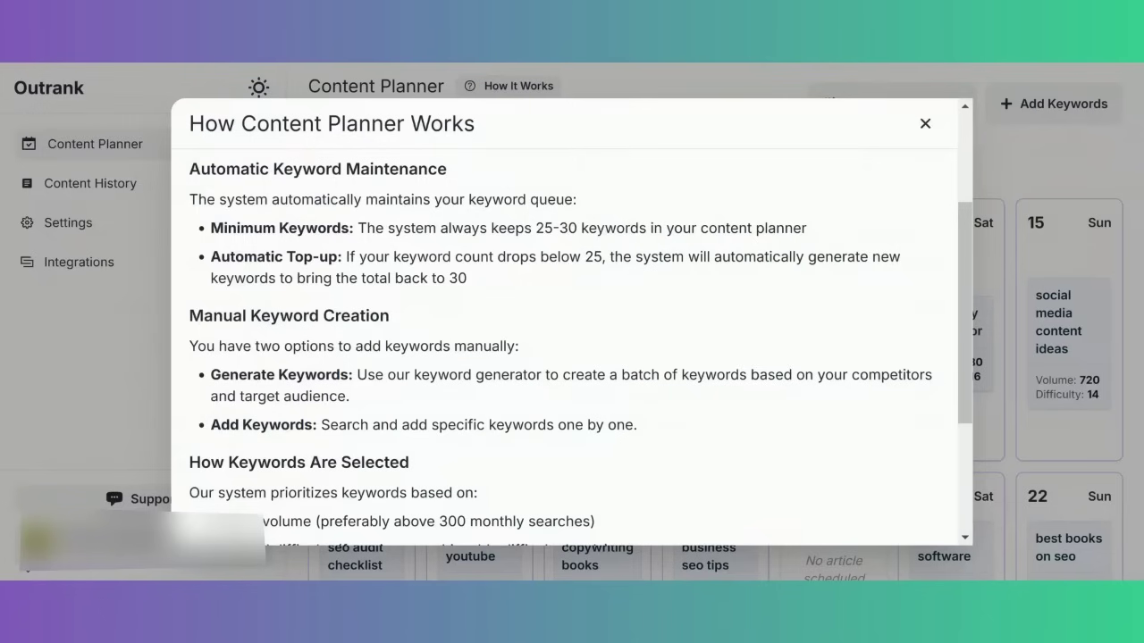
{"action": "scroll", "coordinate": [387, 312], "scroll_direction": "down", "scroll_amount": 1}
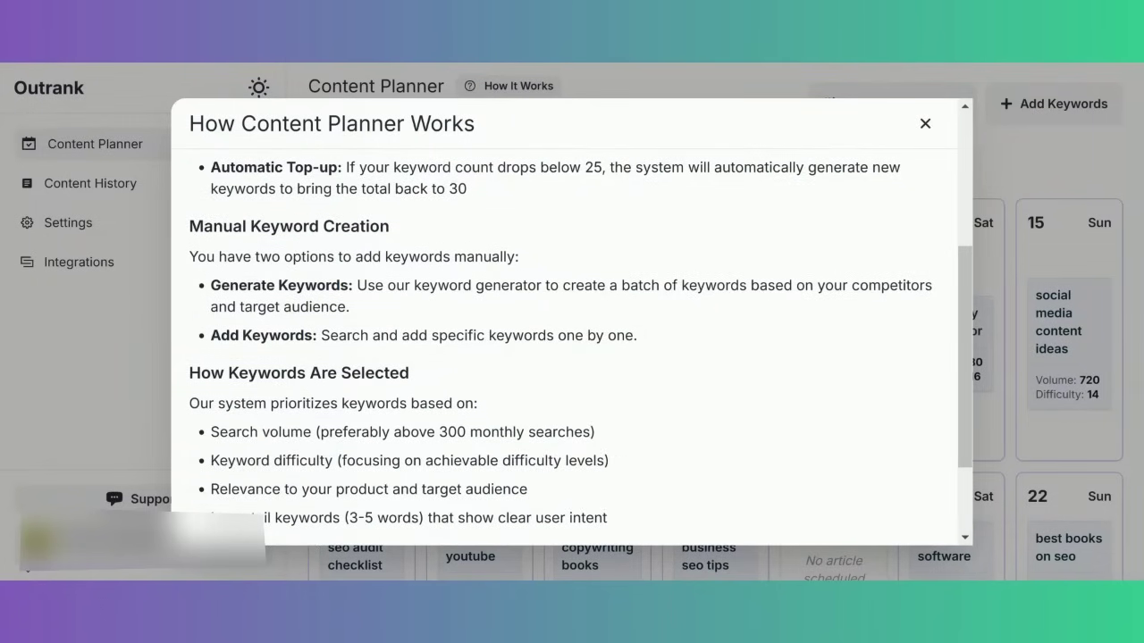
{"action": "scroll", "coordinate": [386, 324], "scroll_direction": "down", "scroll_amount": 1}
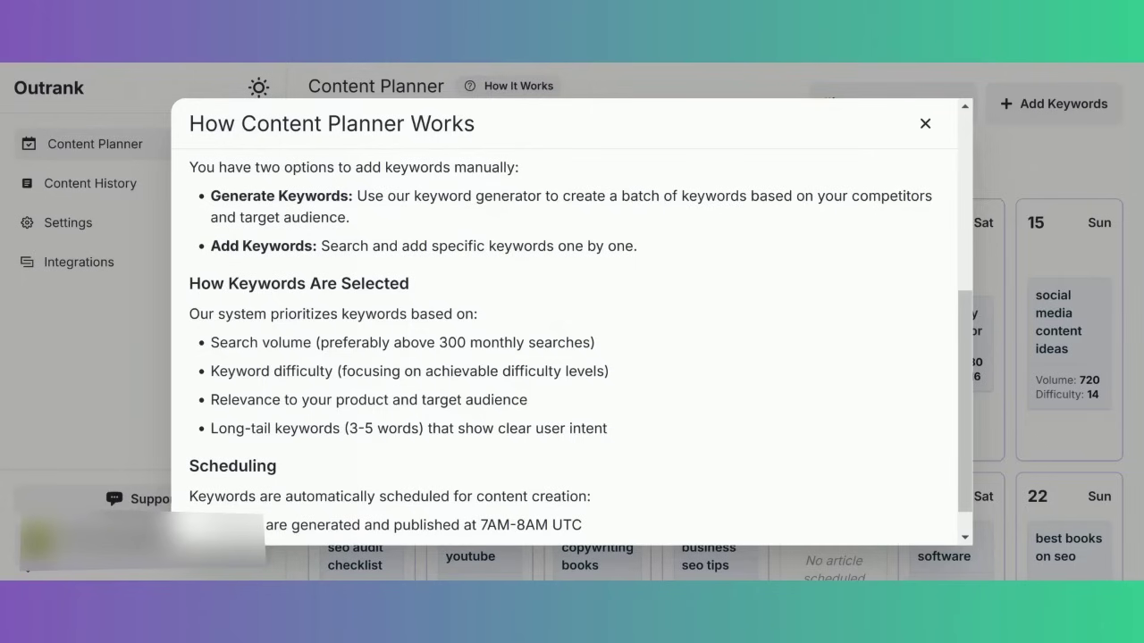
{"action": "left_click_drag", "start_coordinate": [210, 342], "coordinate": [316, 343]}
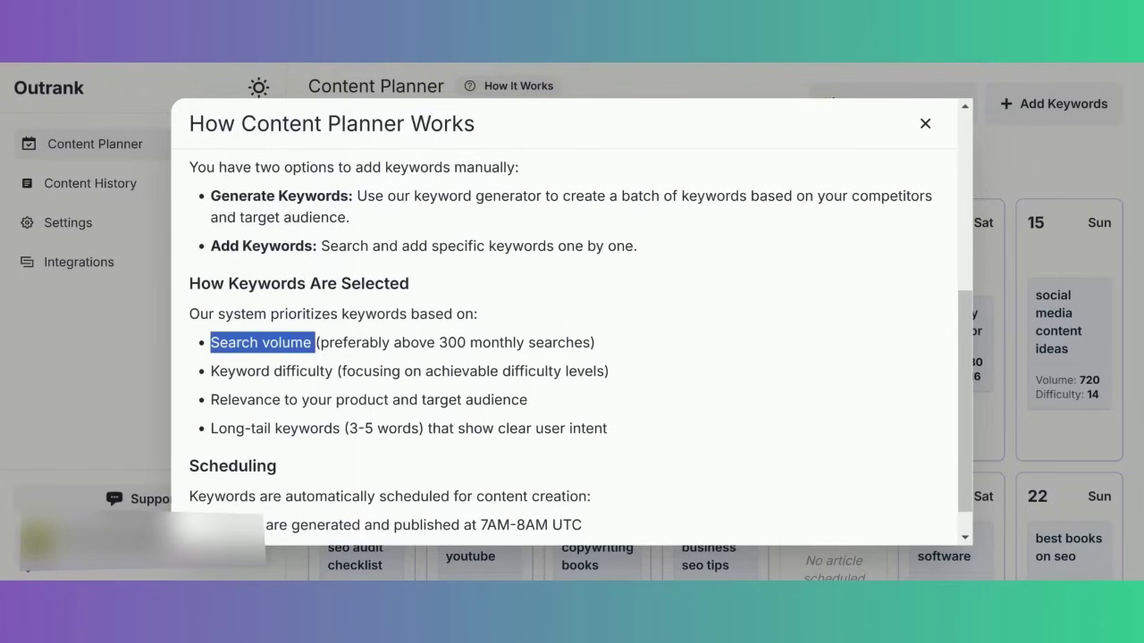
{"action": "left_click_drag", "start_coordinate": [210, 371], "coordinate": [333, 371]}
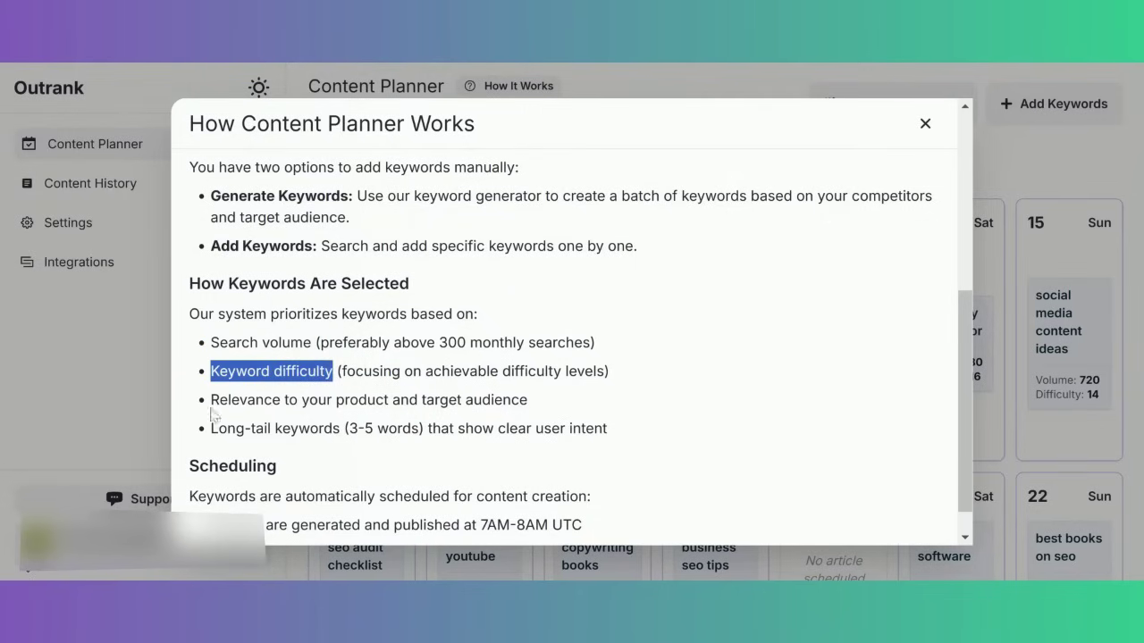
{"action": "left_click_drag", "start_coordinate": [210, 399], "coordinate": [280, 400]}
{"action": "left_click", "coordinate": [281, 399]}
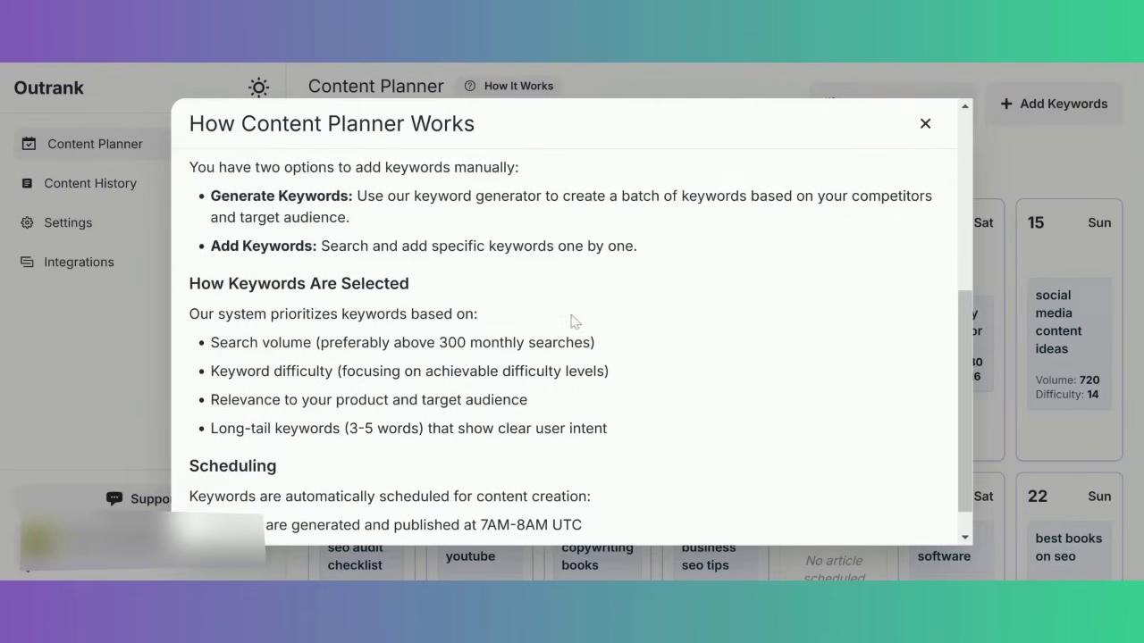
Open the Keyword Creator with its search field ready for a keyword phrase.
{"action": "scroll", "coordinate": [576, 323], "scroll_direction": "down", "scroll_amount": 1}
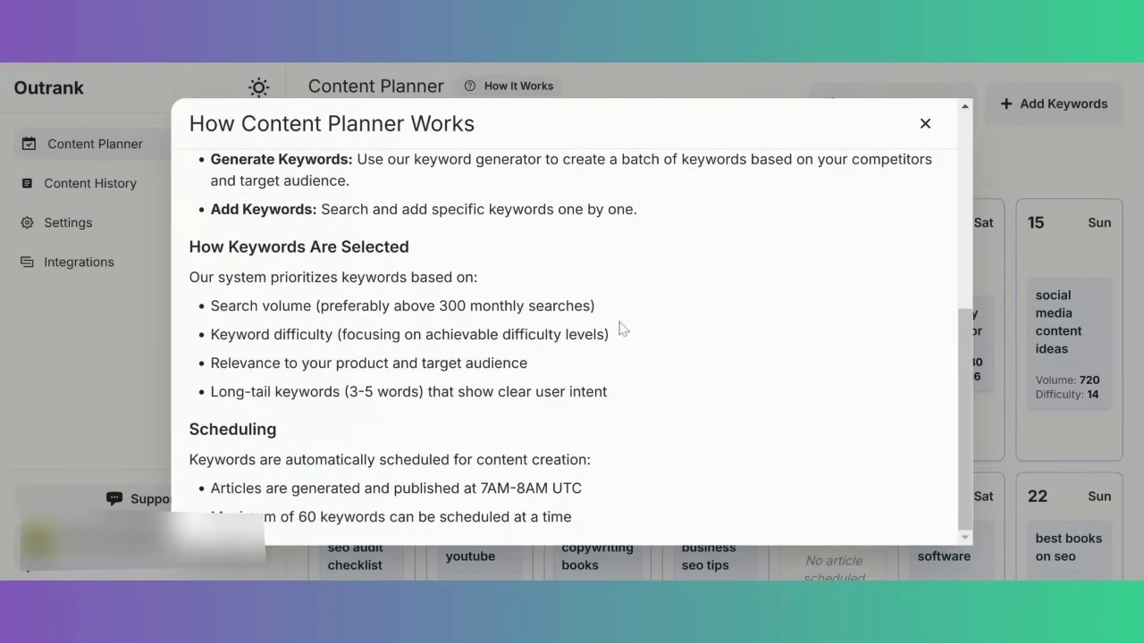
{"action": "left_click", "coordinate": [1048, 112]}
{"action": "left_click", "coordinate": [764, 254]}
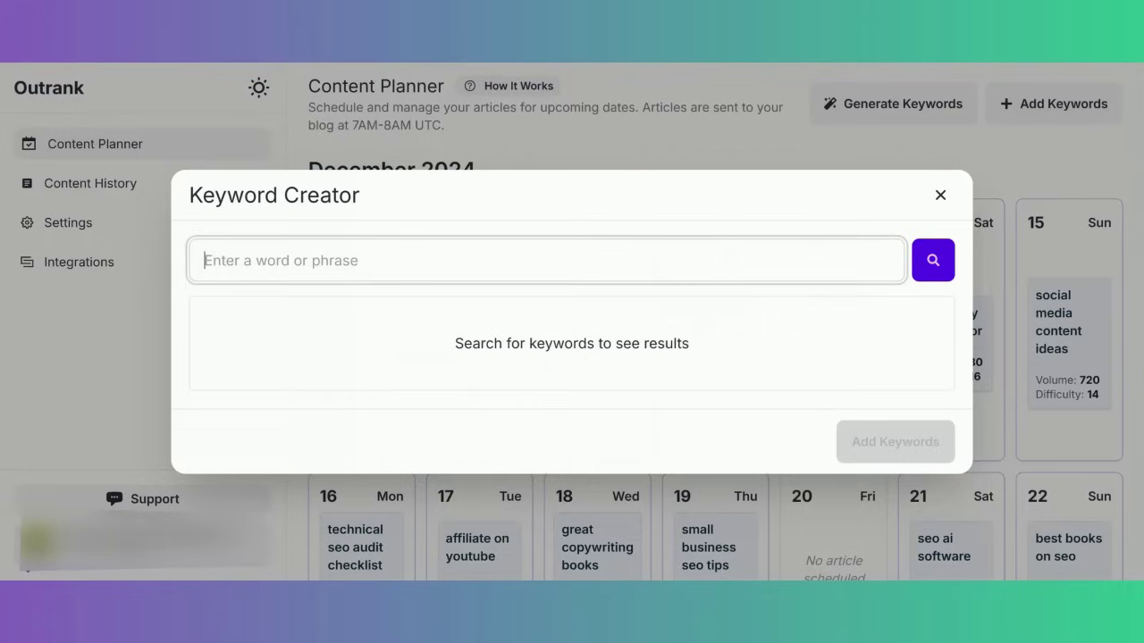
Search keyword ideas for 'ai seo' and add 'ai seo optimization' to the calendar on Friday the 20th.
{"action": "type", "text": "ai seo"}
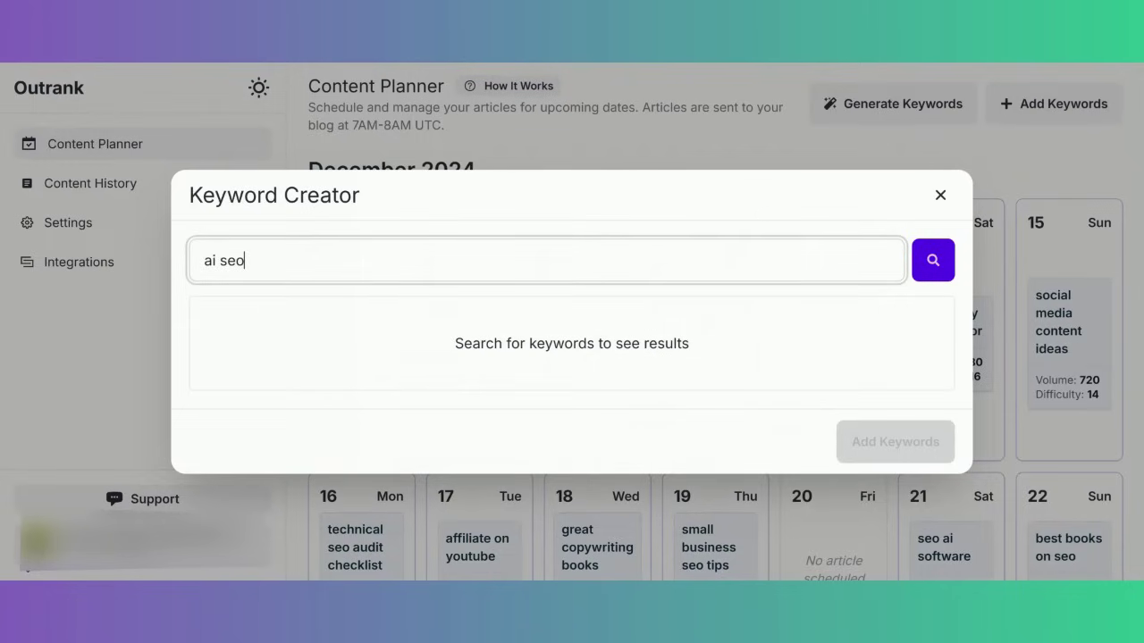
{"action": "left_click", "coordinate": [921, 266]}
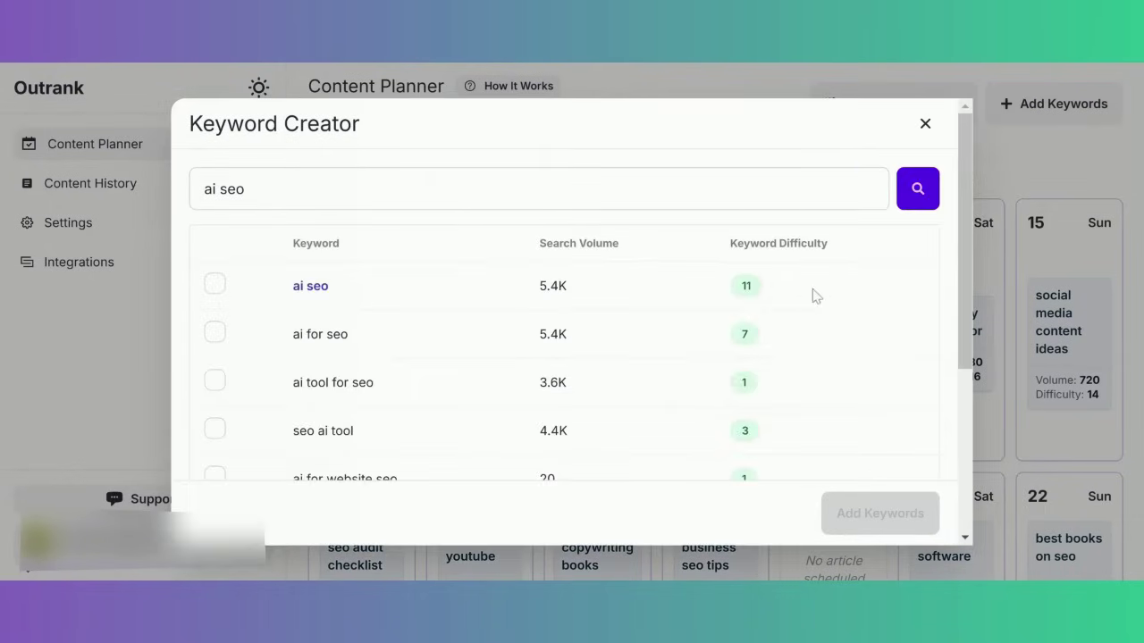
{"action": "scroll", "coordinate": [617, 327], "scroll_direction": "down", "scroll_amount": 3}
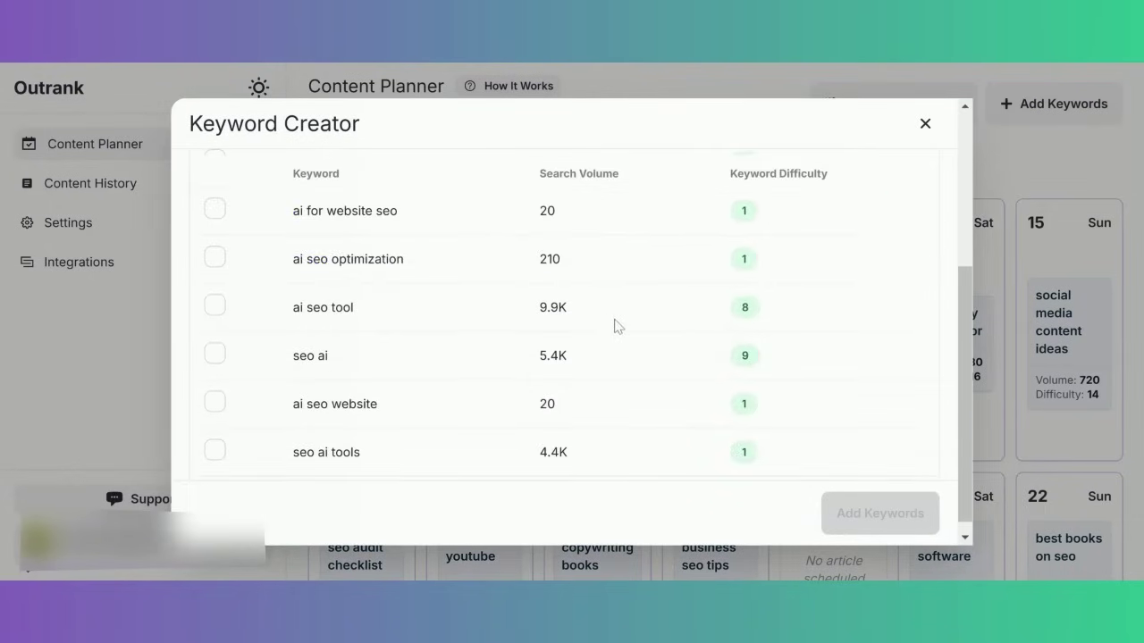
{"action": "scroll", "coordinate": [572, 335], "scroll_direction": "up", "scroll_amount": 1}
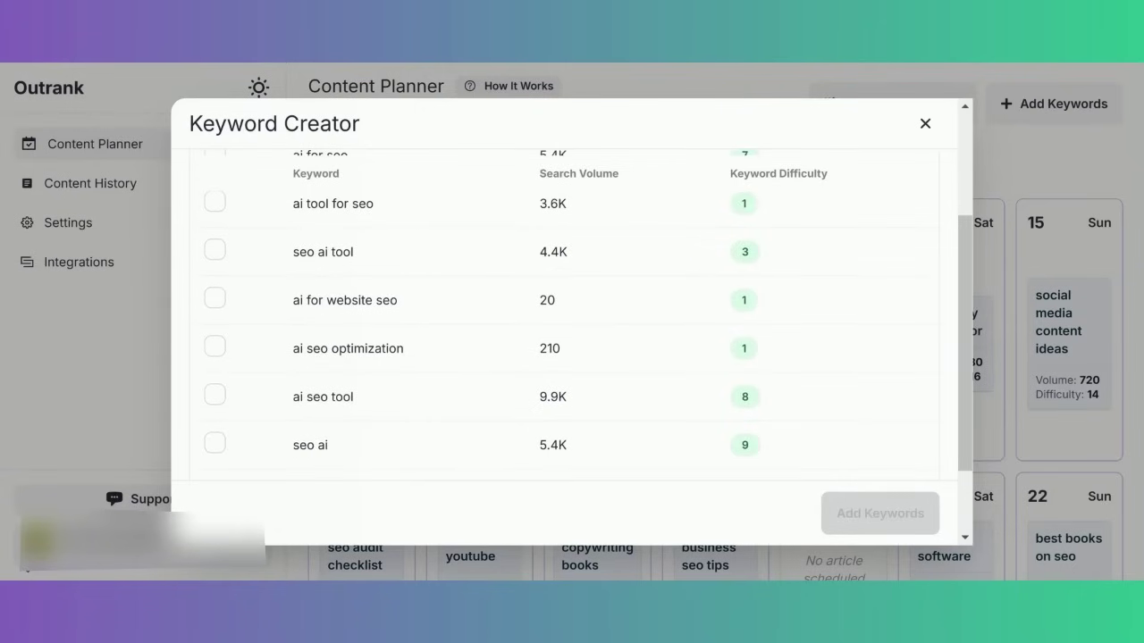
{"action": "left_click", "coordinate": [215, 353]}
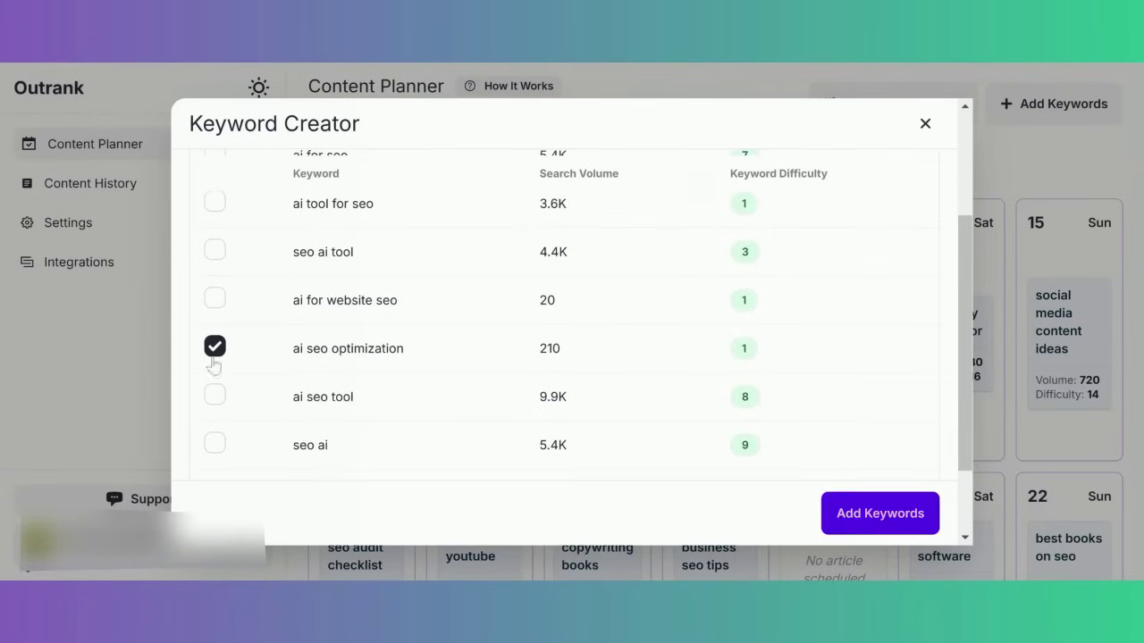
{"action": "left_click", "coordinate": [848, 517]}
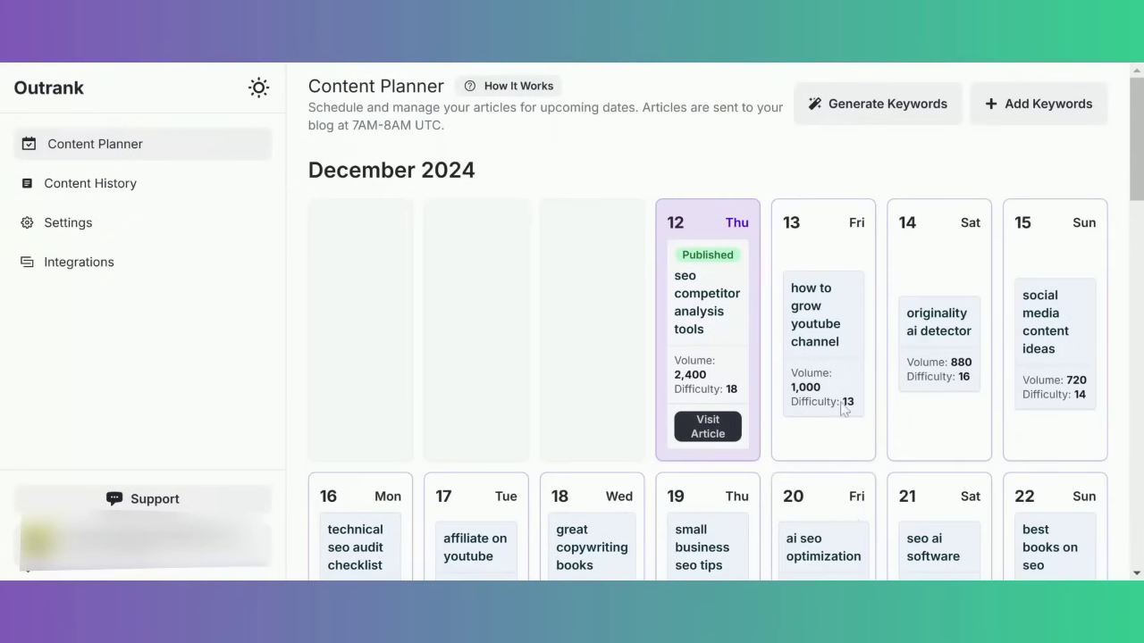
{"action": "scroll", "coordinate": [836, 373], "scroll_direction": "down", "scroll_amount": 1}
{"action": "scroll", "coordinate": [836, 373], "scroll_direction": "down", "scroll_amount": 2}
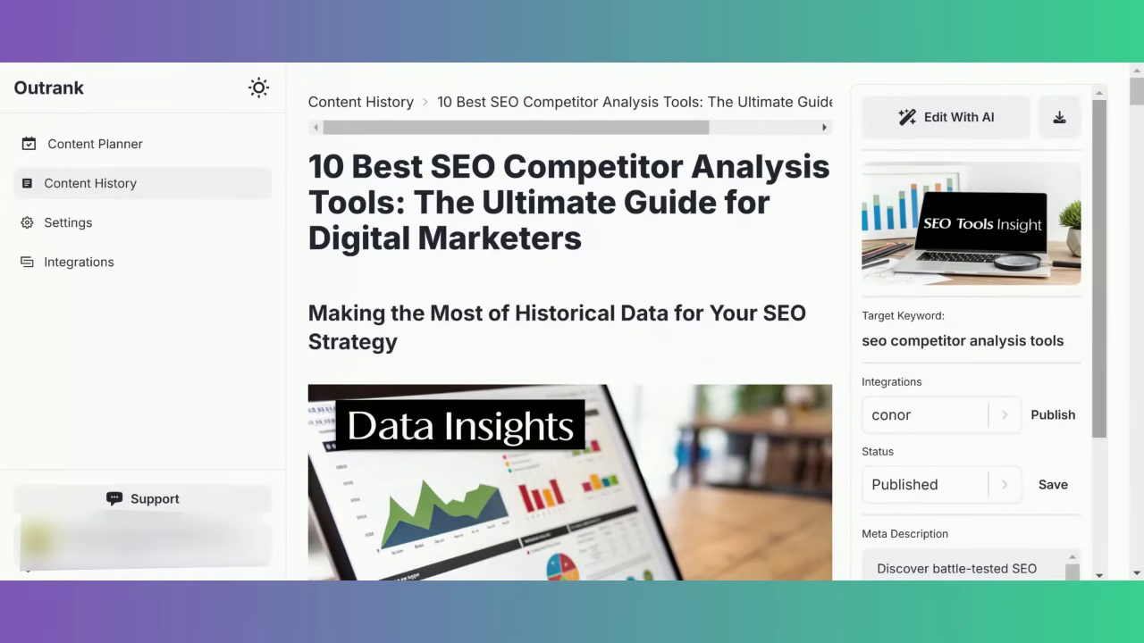
Read through the competitor-analysis article body, checking its target keyword, meta description and slug.
{"action": "scroll", "coordinate": [1057, 298], "scroll_direction": "down", "scroll_amount": 1}
{"action": "scroll", "coordinate": [1057, 297], "scroll_direction": "down", "scroll_amount": 2}
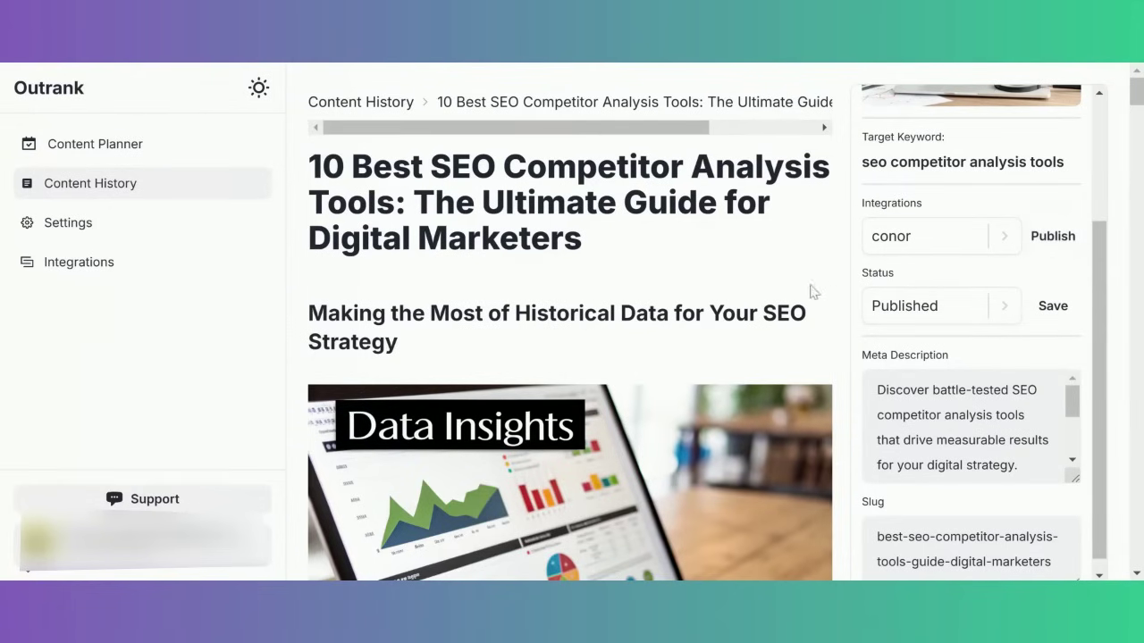
{"action": "scroll", "coordinate": [751, 304], "scroll_direction": "down", "scroll_amount": 2}
{"action": "scroll", "coordinate": [751, 303], "scroll_direction": "down", "scroll_amount": 1}
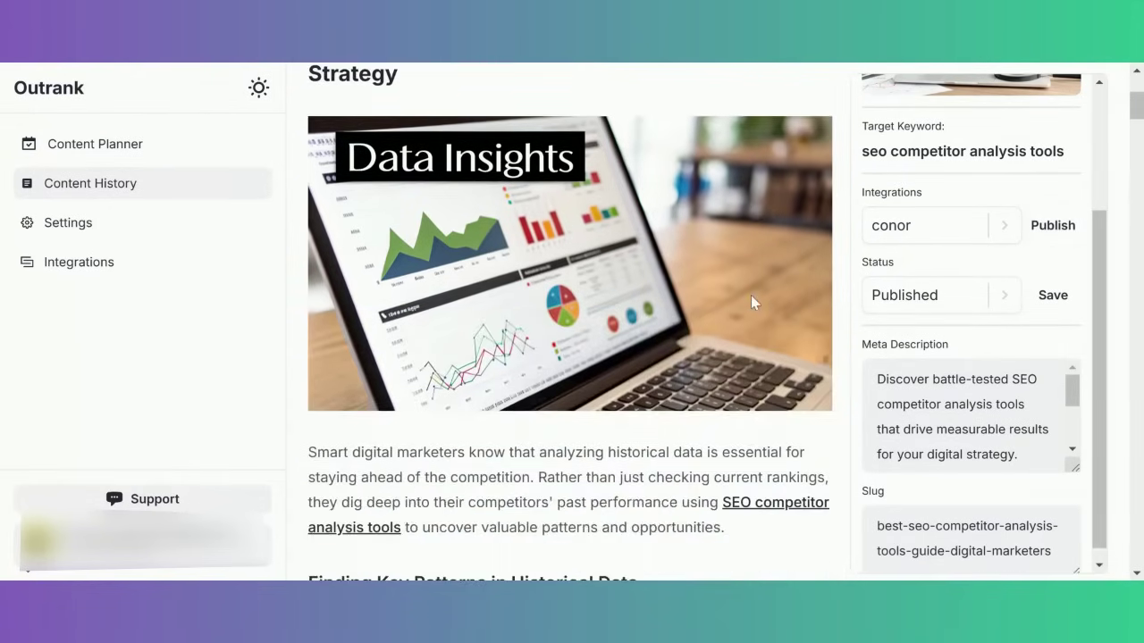
{"action": "scroll", "coordinate": [750, 304], "scroll_direction": "down", "scroll_amount": 1}
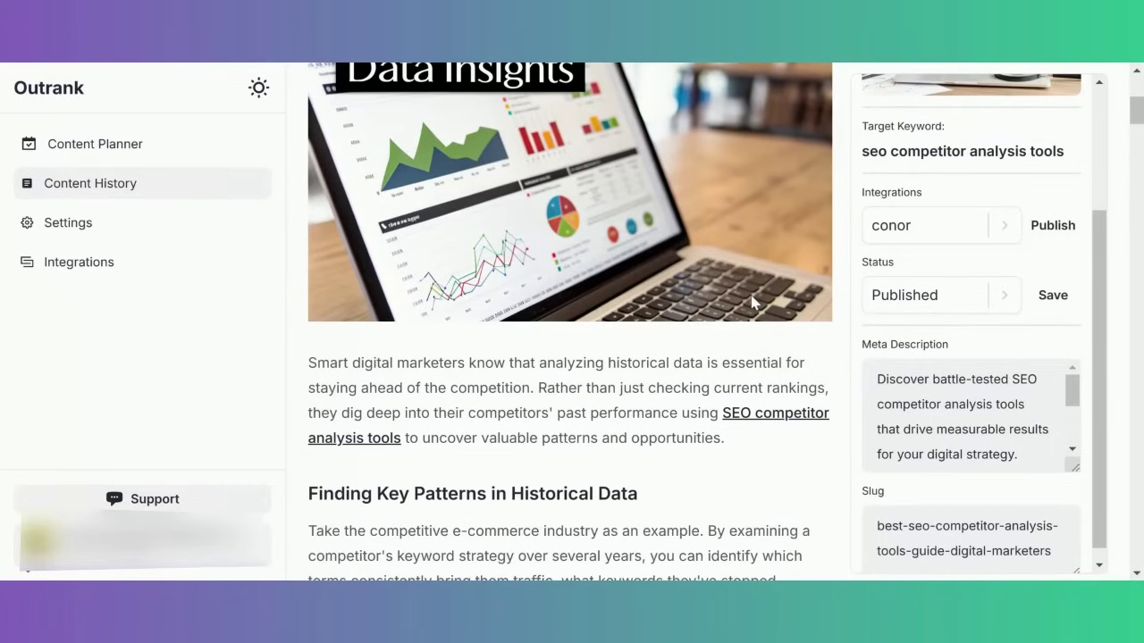
{"action": "scroll", "coordinate": [750, 304], "scroll_direction": "down", "scroll_amount": 1}
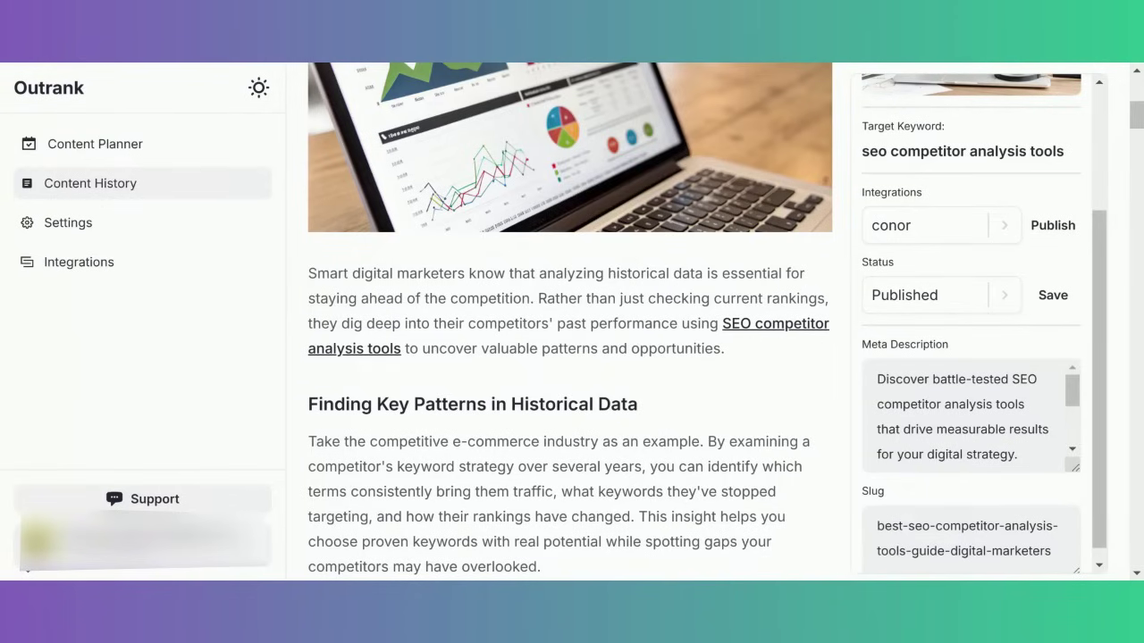
{"action": "scroll", "coordinate": [675, 326], "scroll_direction": "down", "scroll_amount": 2}
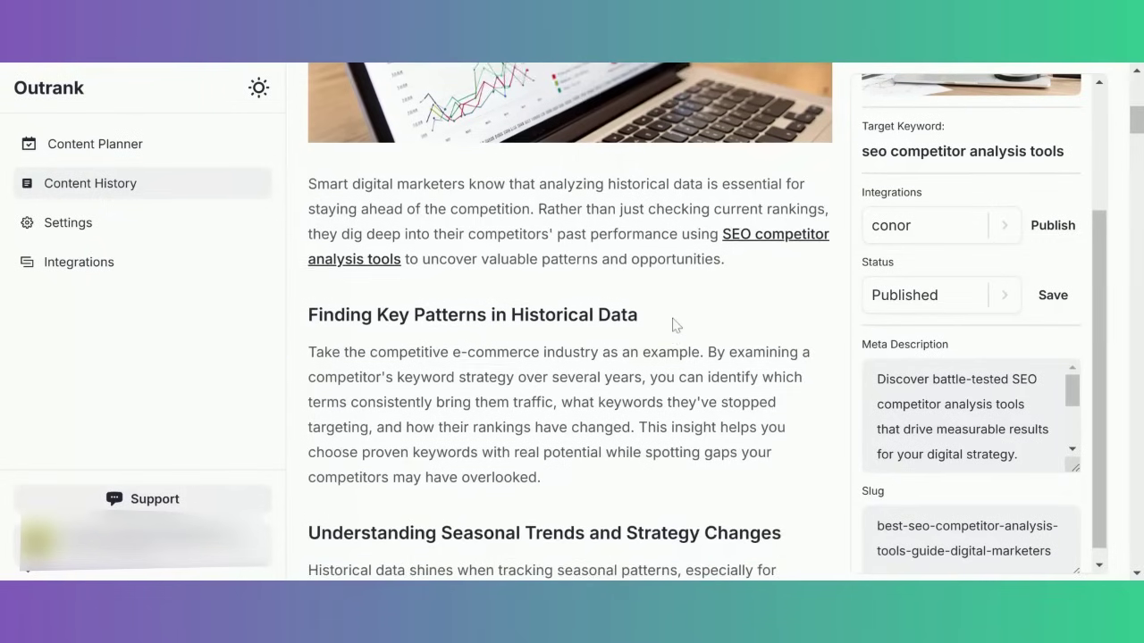
{"action": "scroll", "coordinate": [568, 323], "scroll_direction": "down", "scroll_amount": 1}
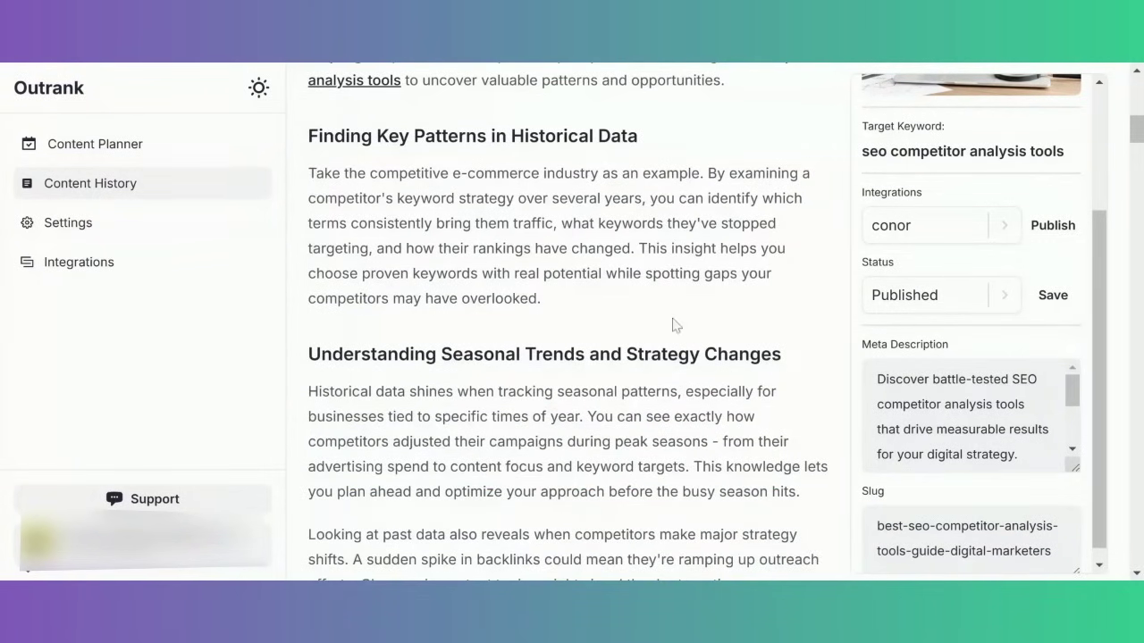
{"action": "scroll", "coordinate": [675, 326], "scroll_direction": "down", "scroll_amount": 3}
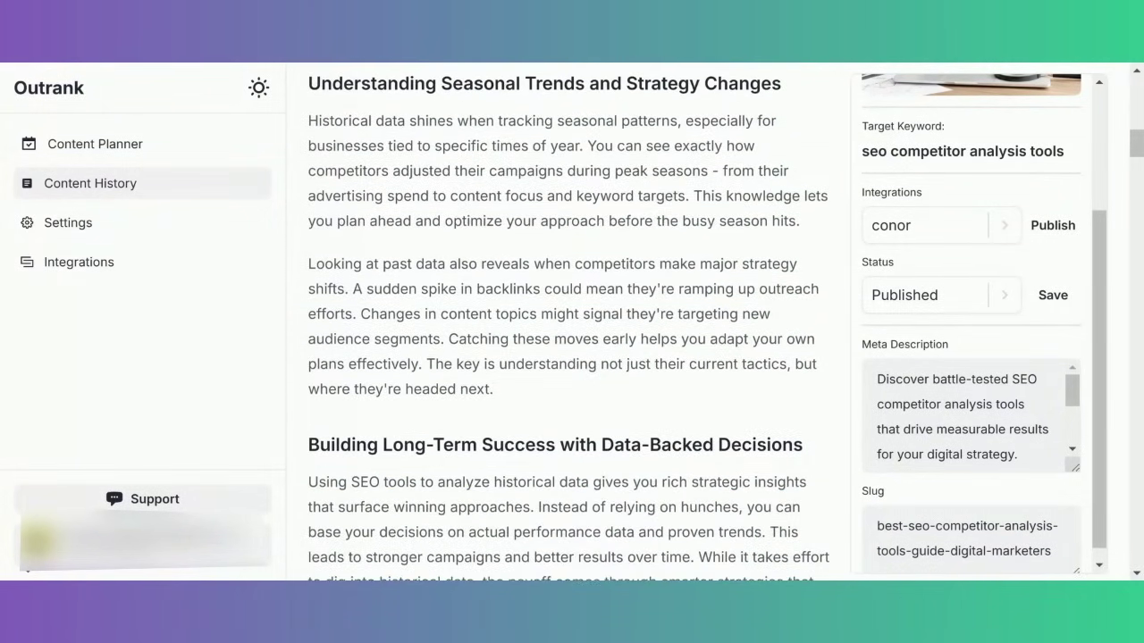
{"action": "scroll", "coordinate": [569, 328], "scroll_direction": "down", "scroll_amount": 2}
{"action": "scroll", "coordinate": [625, 322], "scroll_direction": "down", "scroll_amount": 3}
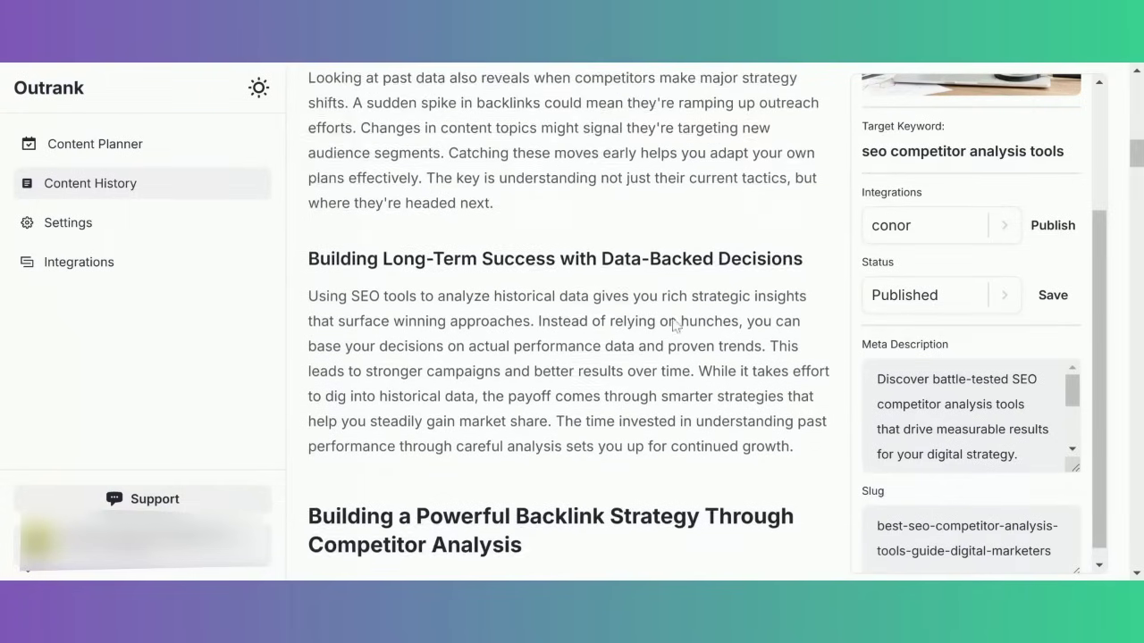
{"action": "scroll", "coordinate": [675, 324], "scroll_direction": "down", "scroll_amount": 3}
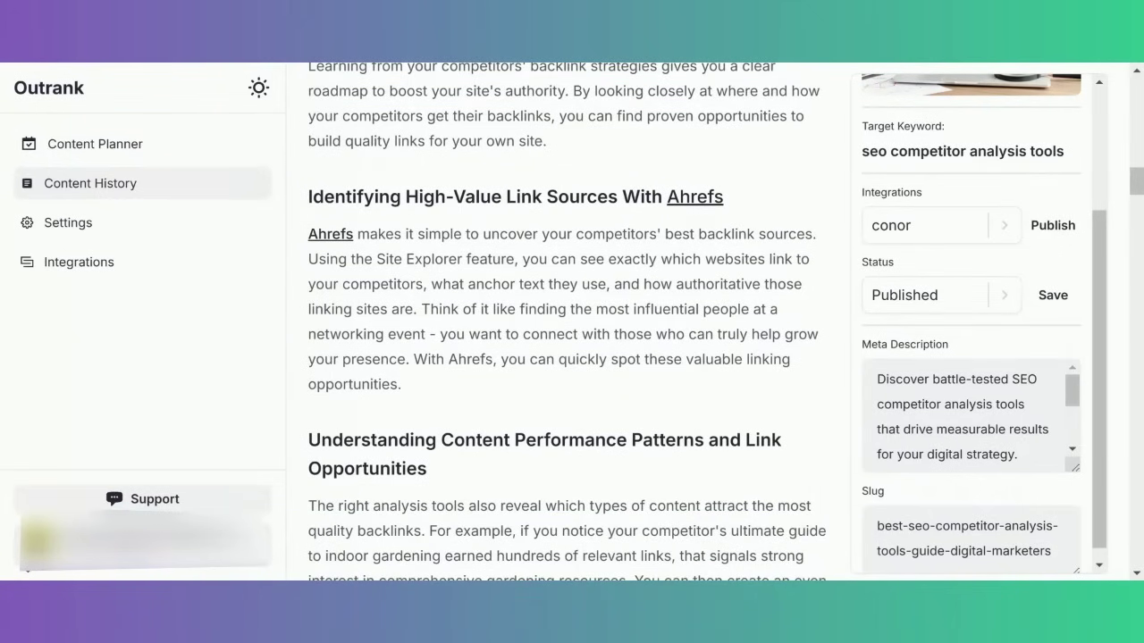
{"action": "scroll", "coordinate": [674, 314], "scroll_direction": "up", "scroll_amount": 15}
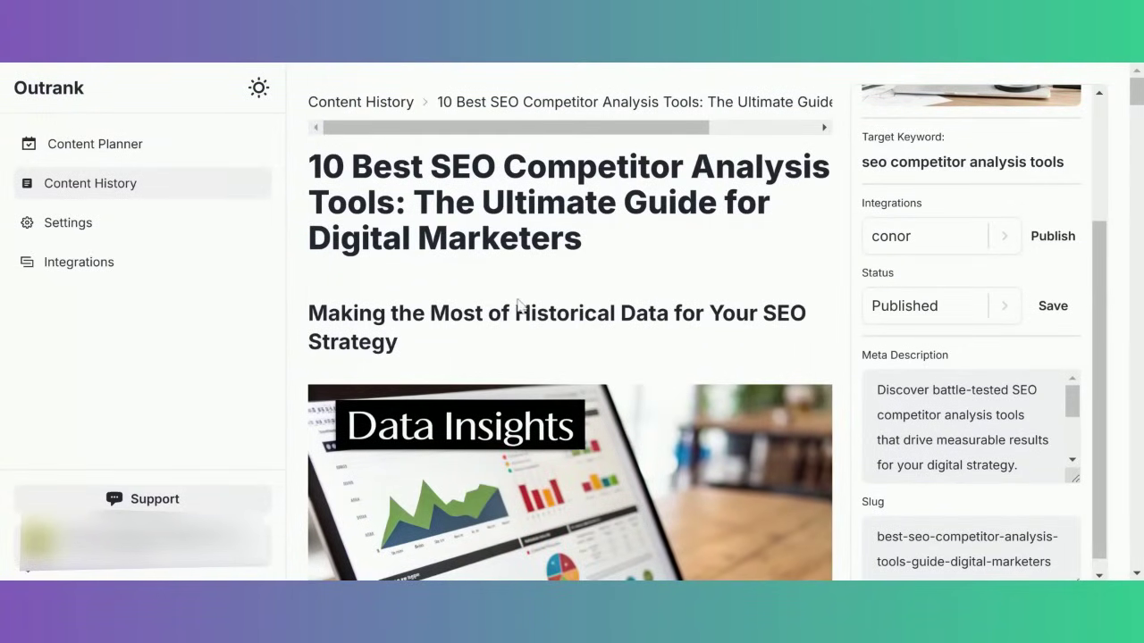
{"action": "scroll", "coordinate": [528, 306], "scroll_direction": "down", "scroll_amount": 3}
{"action": "scroll", "coordinate": [527, 306], "scroll_direction": "down", "scroll_amount": 3}
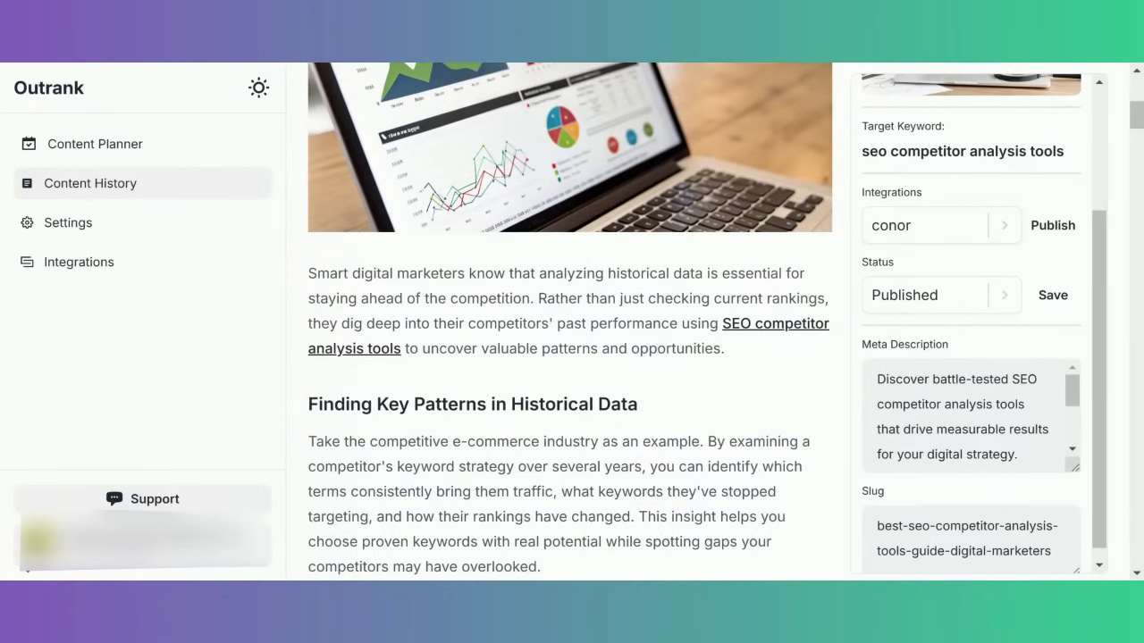
{"action": "scroll", "coordinate": [571, 322], "scroll_direction": "down", "scroll_amount": 10}
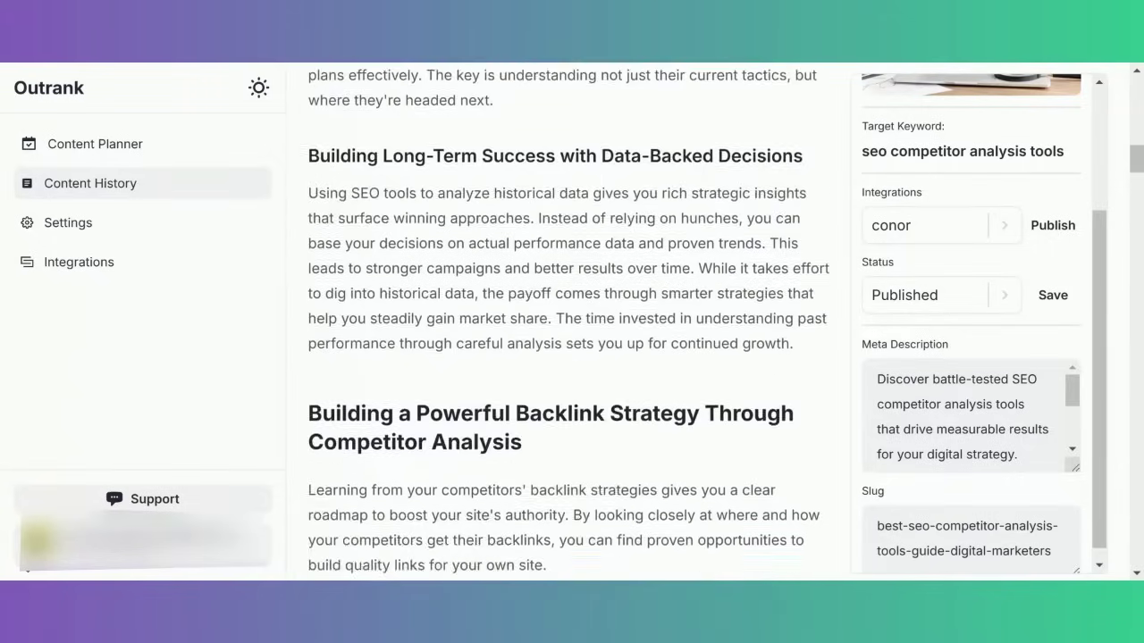
{"action": "scroll", "coordinate": [572, 273], "scroll_direction": "down", "scroll_amount": 6}
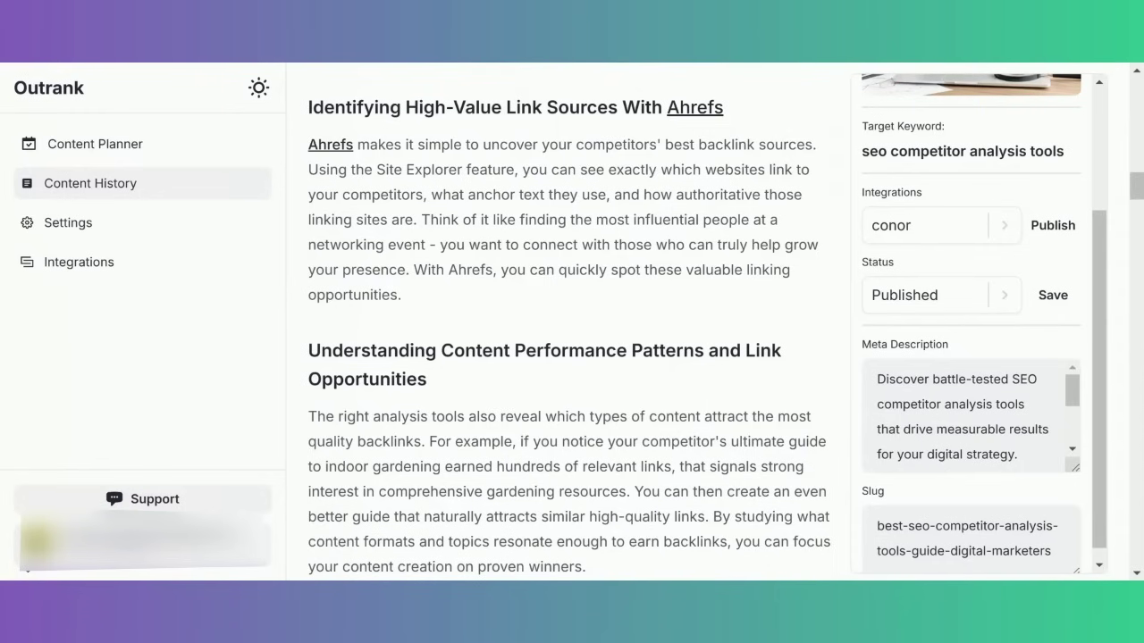
{"action": "scroll", "coordinate": [696, 243], "scroll_direction": "down", "scroll_amount": 3}
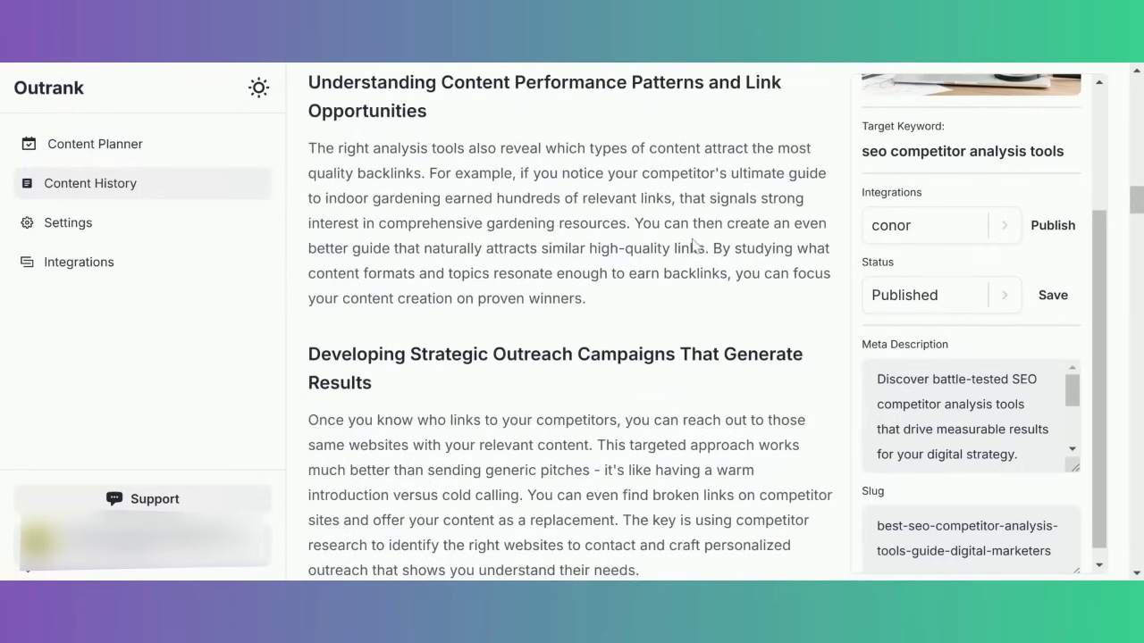
{"action": "scroll", "coordinate": [693, 246], "scroll_direction": "down", "scroll_amount": 4}
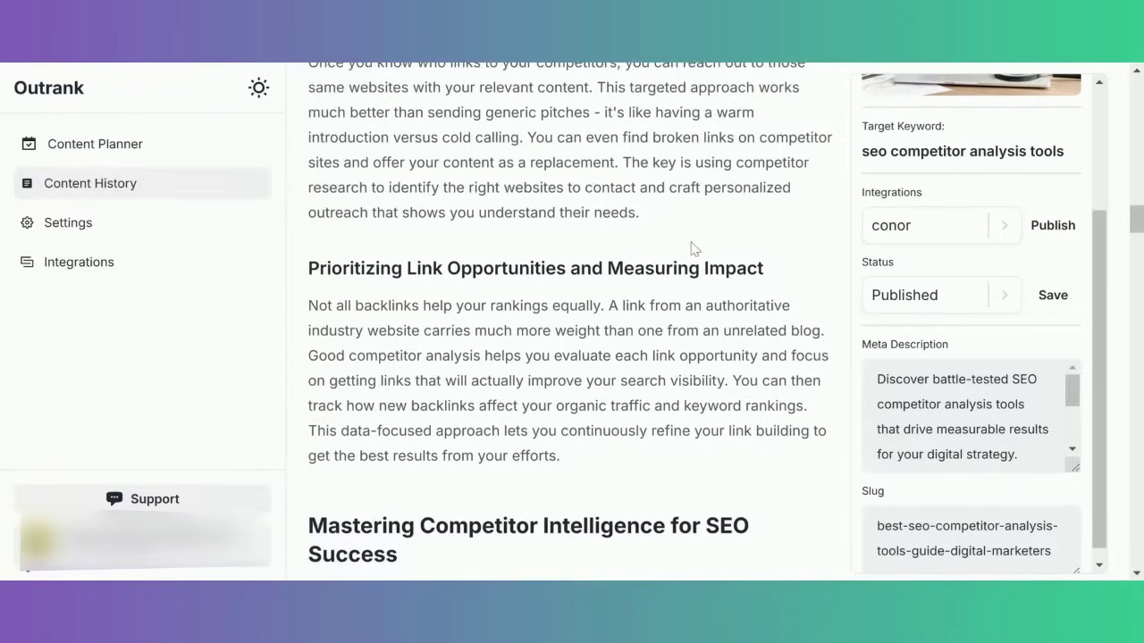
{"action": "scroll", "coordinate": [693, 248], "scroll_direction": "down", "scroll_amount": 3}
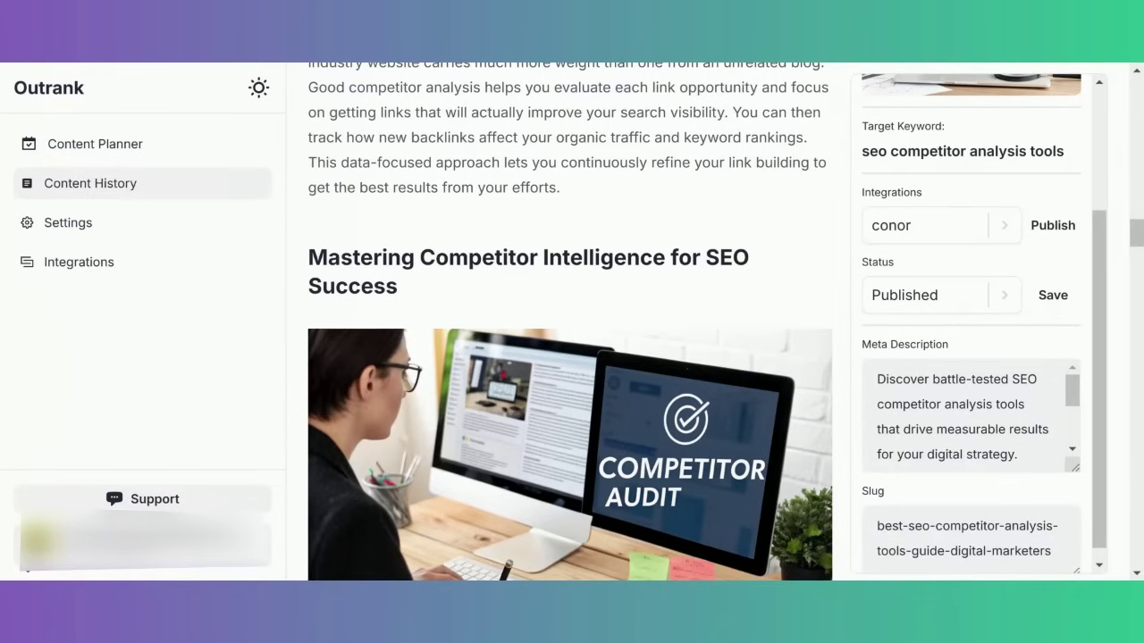
Read the remaining article sections to the end, then go back to the December 2024 Content Planner.
{"action": "scroll", "coordinate": [693, 249], "scroll_direction": "down", "scroll_amount": 4}
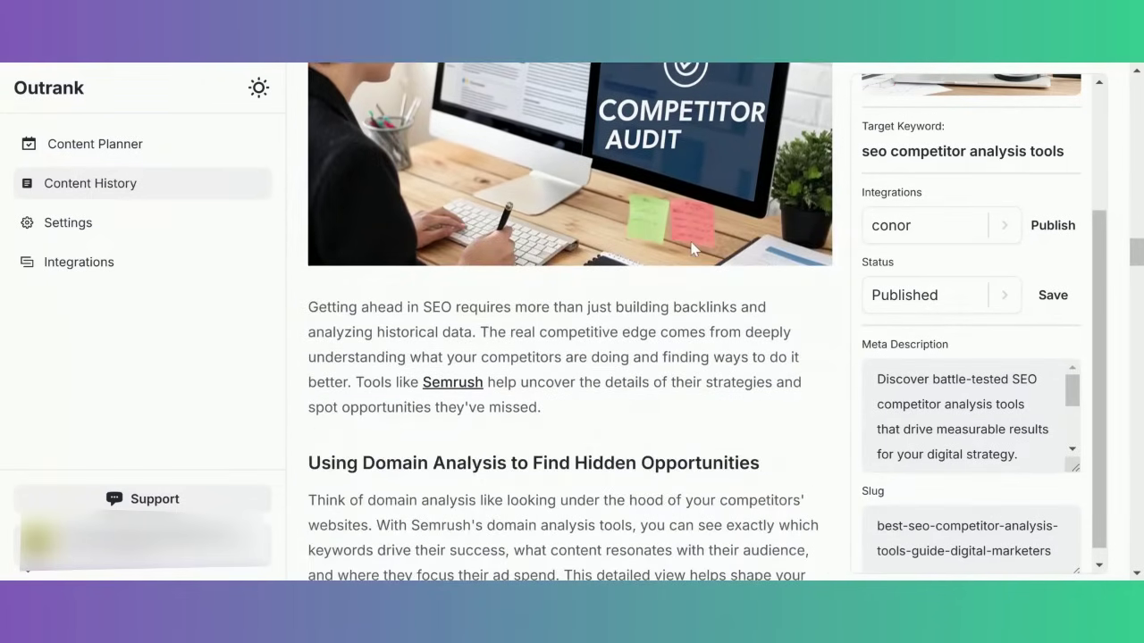
{"action": "scroll", "coordinate": [693, 249], "scroll_direction": "down", "scroll_amount": 4}
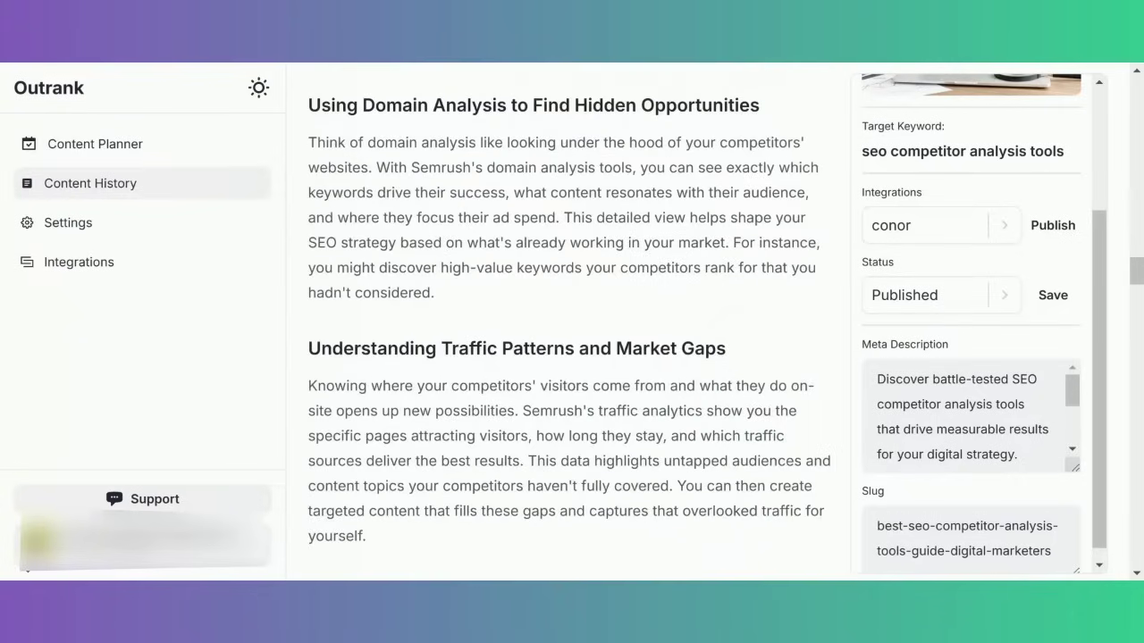
{"action": "scroll", "coordinate": [694, 248], "scroll_direction": "down", "scroll_amount": 2}
{"action": "scroll", "coordinate": [694, 248], "scroll_direction": "down", "scroll_amount": 1}
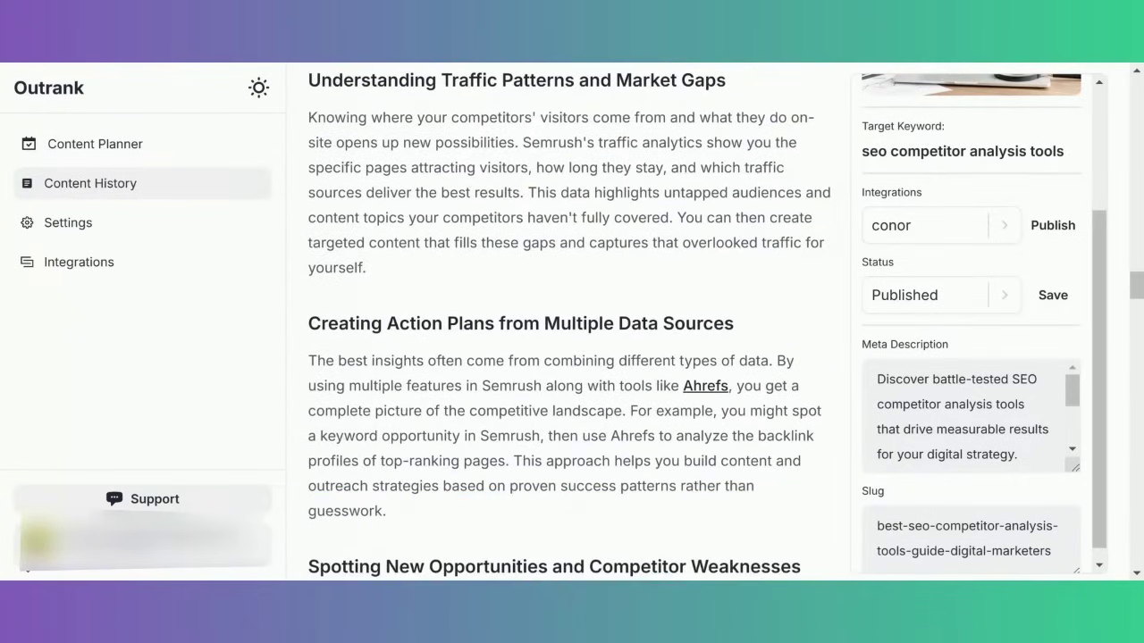
{"action": "scroll", "coordinate": [694, 248], "scroll_direction": "down", "scroll_amount": 2}
{"action": "scroll", "coordinate": [693, 249], "scroll_direction": "down", "scroll_amount": 1}
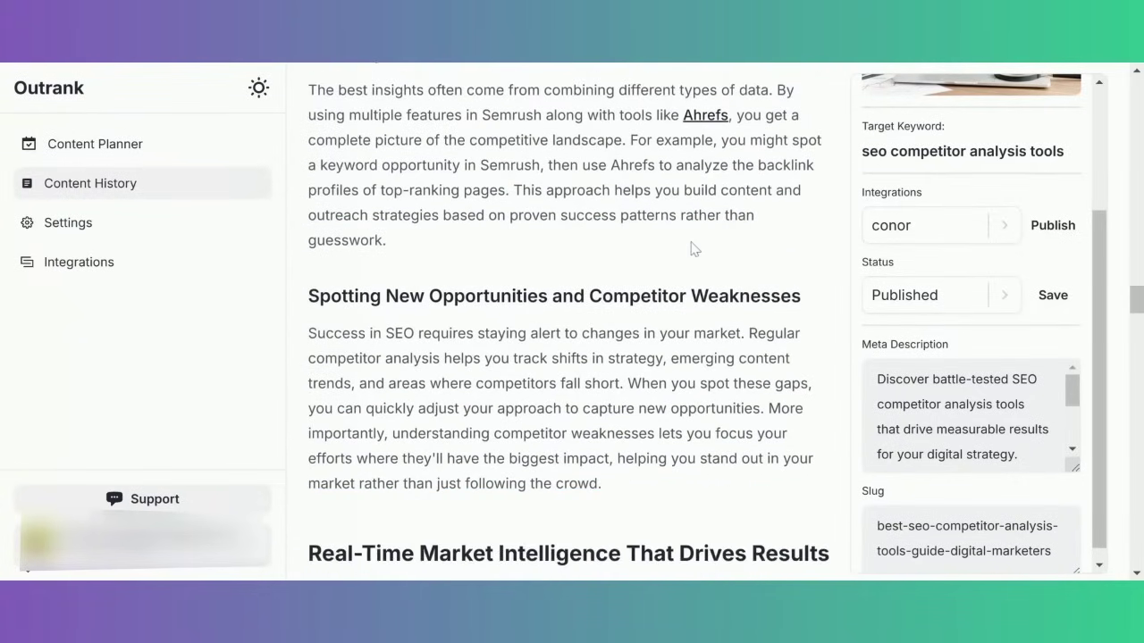
{"action": "scroll", "coordinate": [694, 248], "scroll_direction": "down", "scroll_amount": 2}
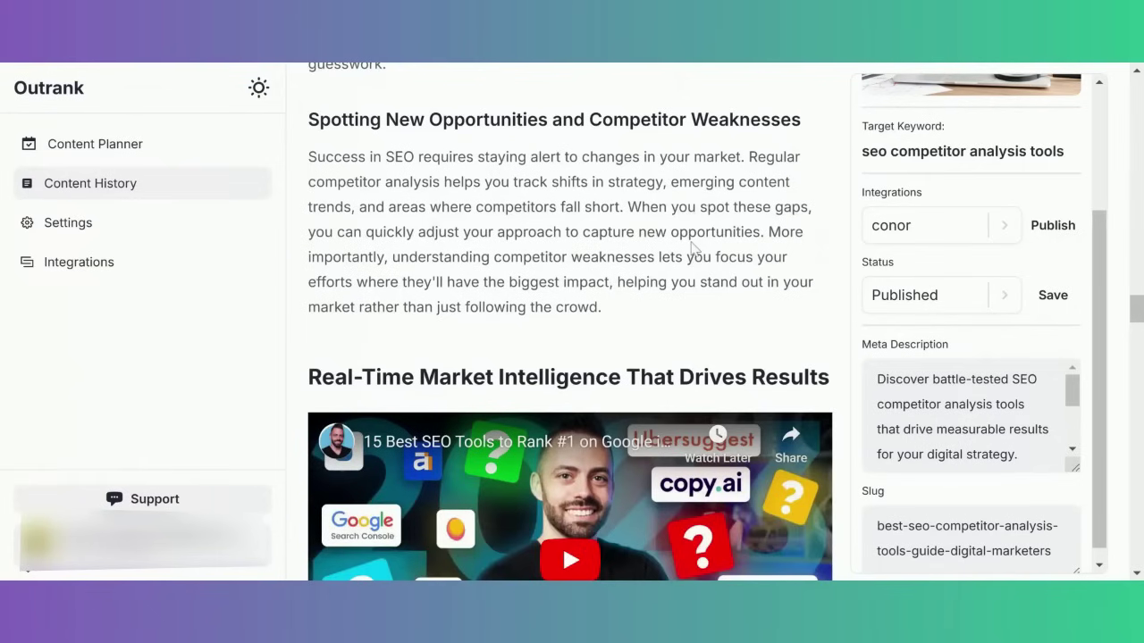
{"action": "scroll", "coordinate": [694, 248], "scroll_direction": "up", "scroll_amount": 1}
{"action": "scroll", "coordinate": [694, 248], "scroll_direction": "up", "scroll_amount": 2}
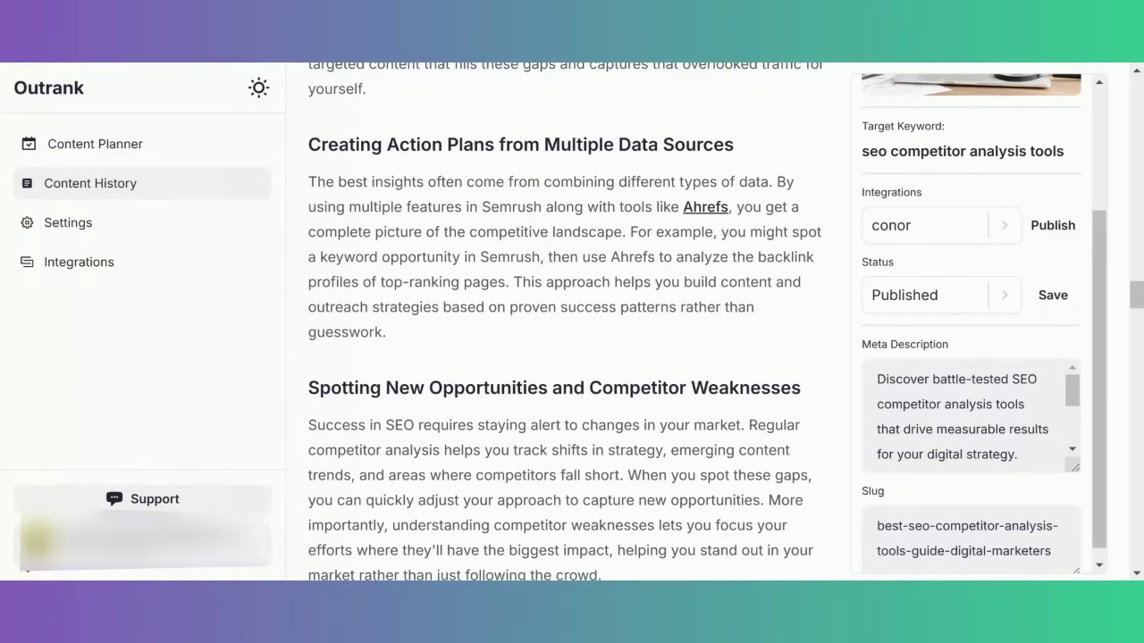
{"action": "scroll", "coordinate": [694, 248], "scroll_direction": "down", "scroll_amount": 5}
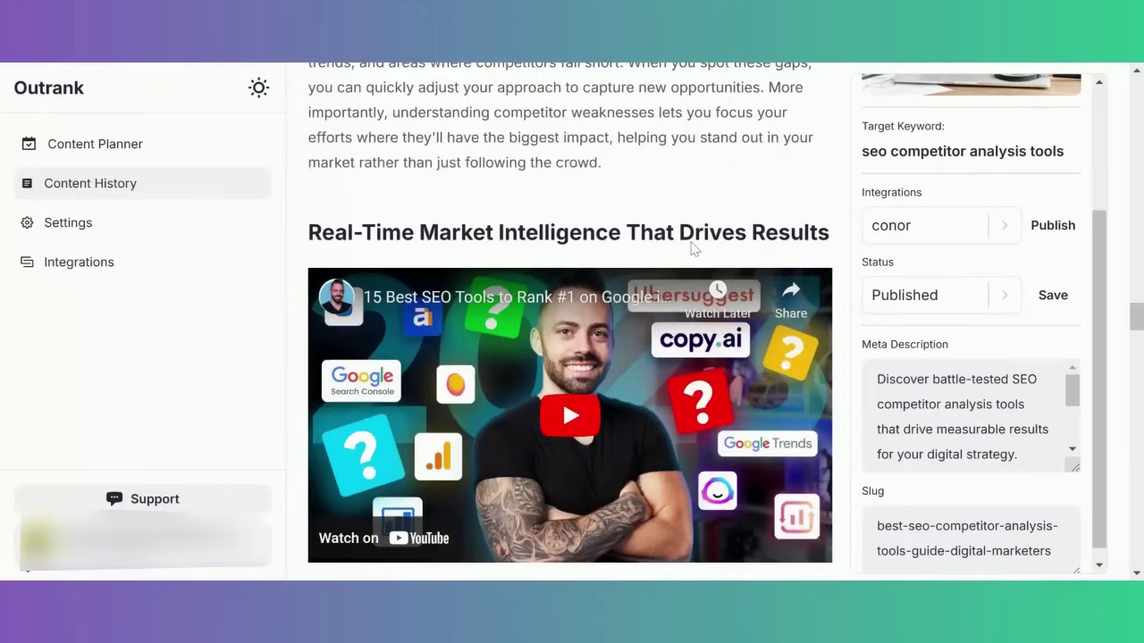
{"action": "scroll", "coordinate": [694, 249], "scroll_direction": "down", "scroll_amount": 3}
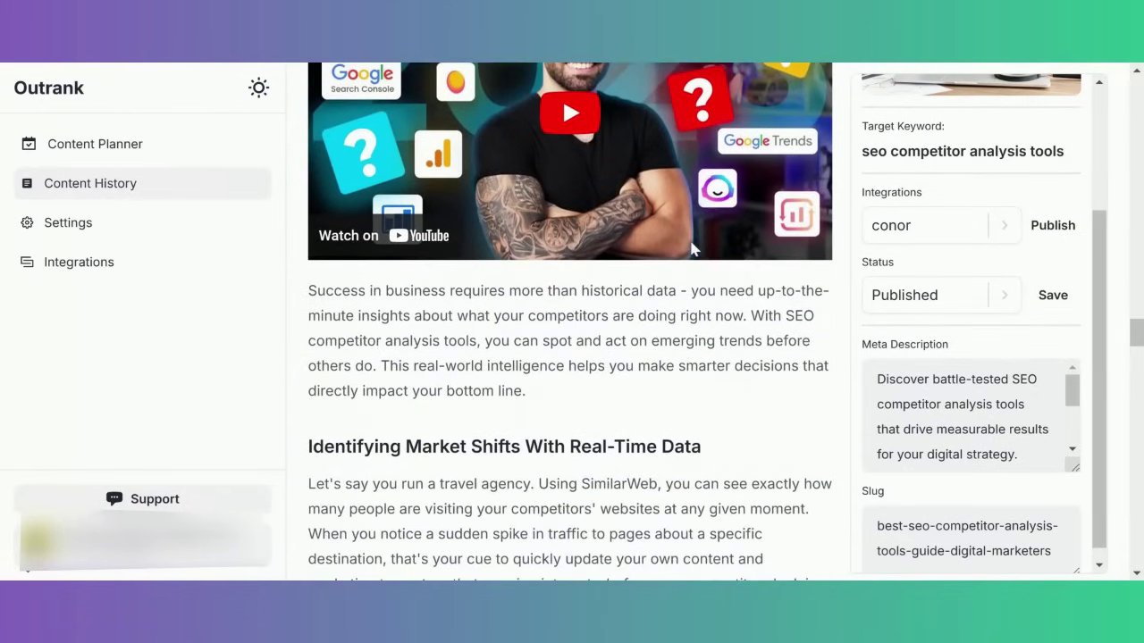
{"action": "scroll", "coordinate": [693, 250], "scroll_direction": "up", "scroll_amount": 1}
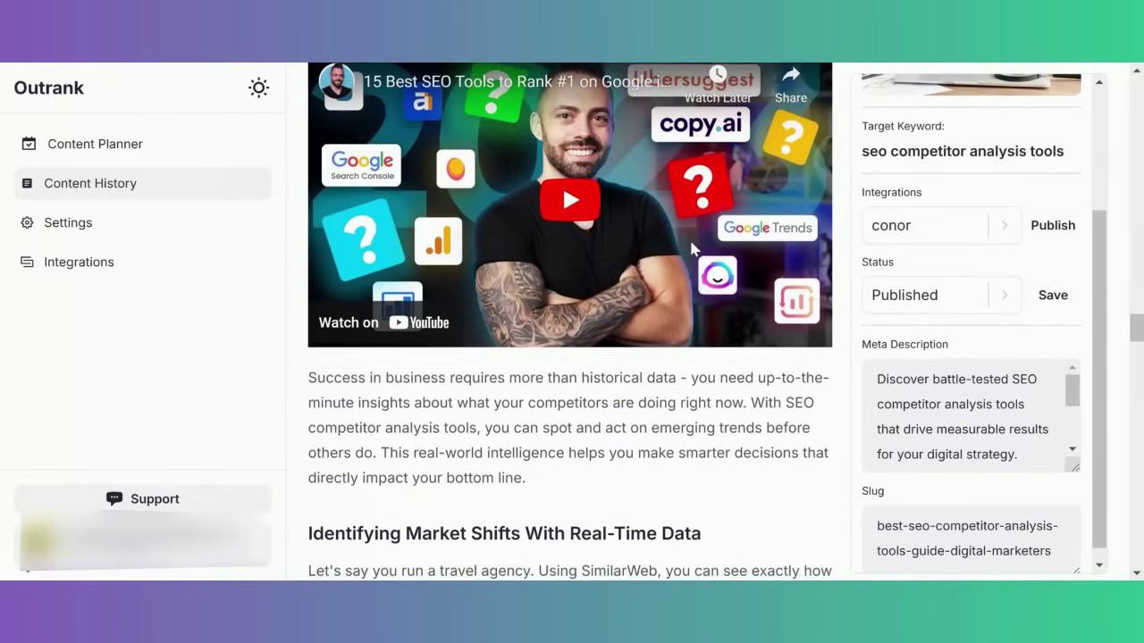
{"action": "scroll", "coordinate": [693, 250], "scroll_direction": "down", "scroll_amount": 3}
{"action": "scroll", "coordinate": [693, 248], "scroll_direction": "down", "scroll_amount": 8}
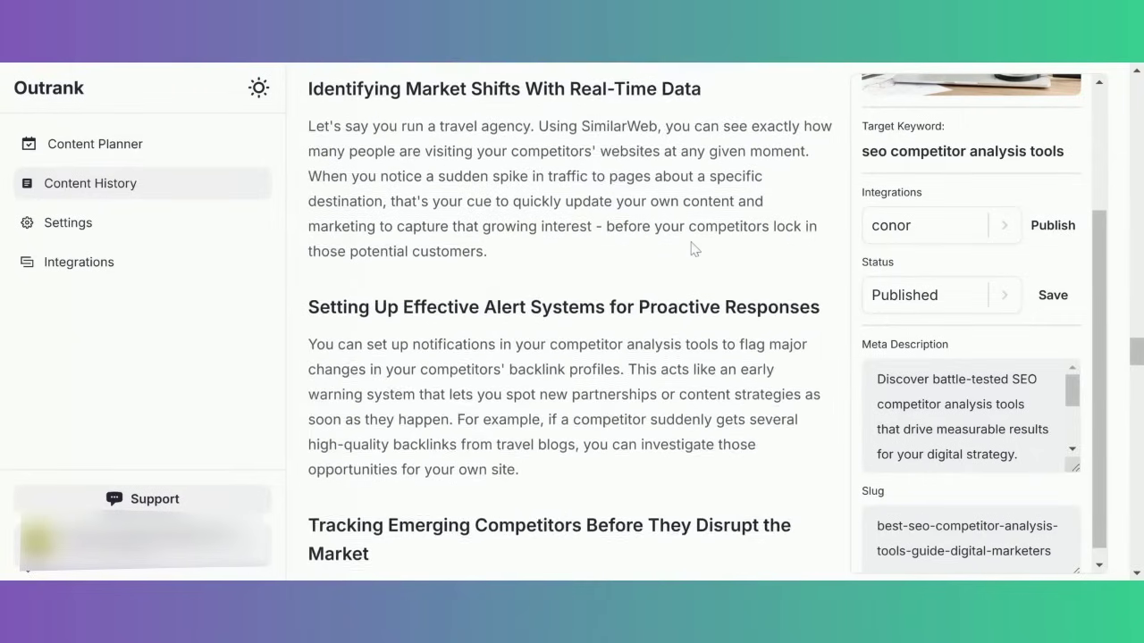
{"action": "scroll", "coordinate": [694, 250], "scroll_direction": "down", "scroll_amount": 5}
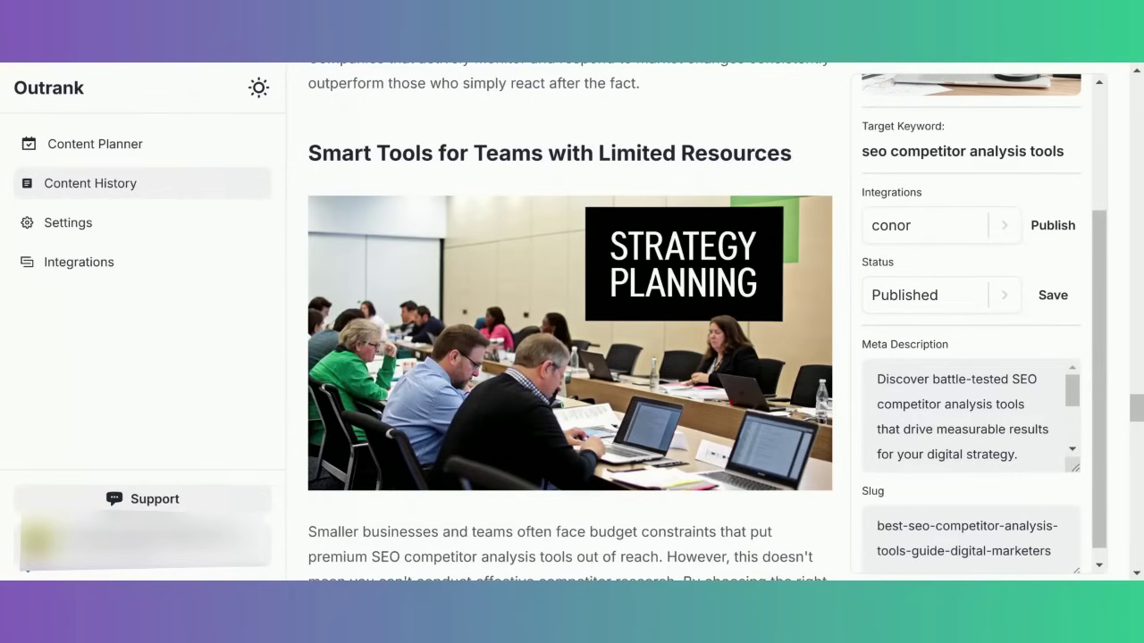
{"action": "scroll", "coordinate": [666, 357], "scroll_direction": "down", "scroll_amount": 3}
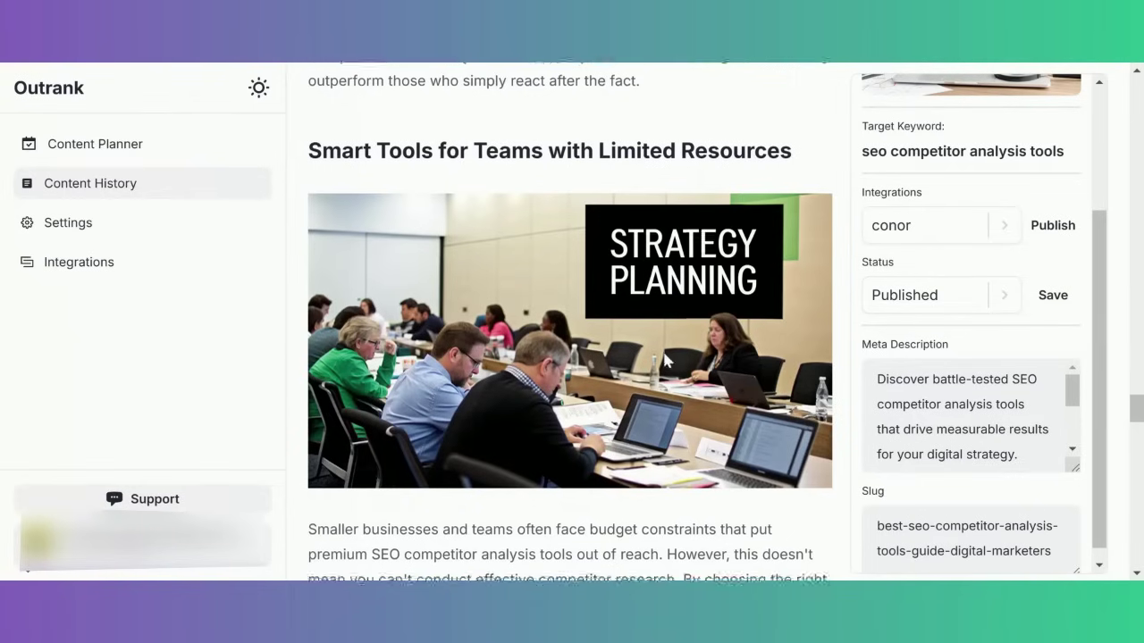
{"action": "scroll", "coordinate": [666, 357], "scroll_direction": "down", "scroll_amount": 5}
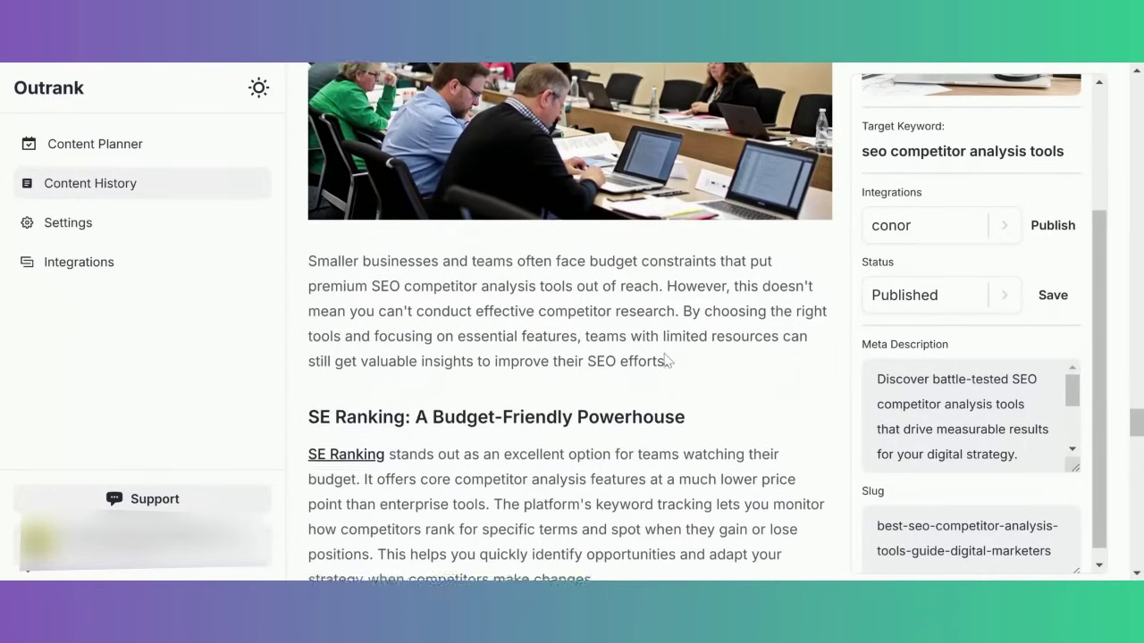
{"action": "scroll", "coordinate": [666, 360], "scroll_direction": "down", "scroll_amount": 2}
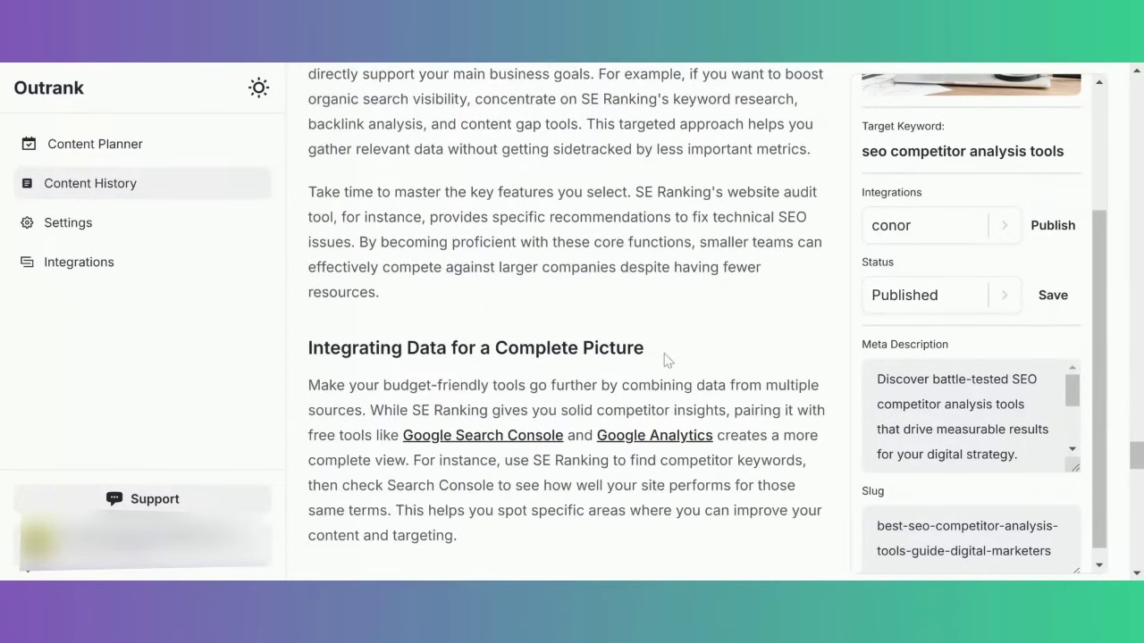
{"action": "scroll", "coordinate": [666, 359], "scroll_direction": "down", "scroll_amount": 3}
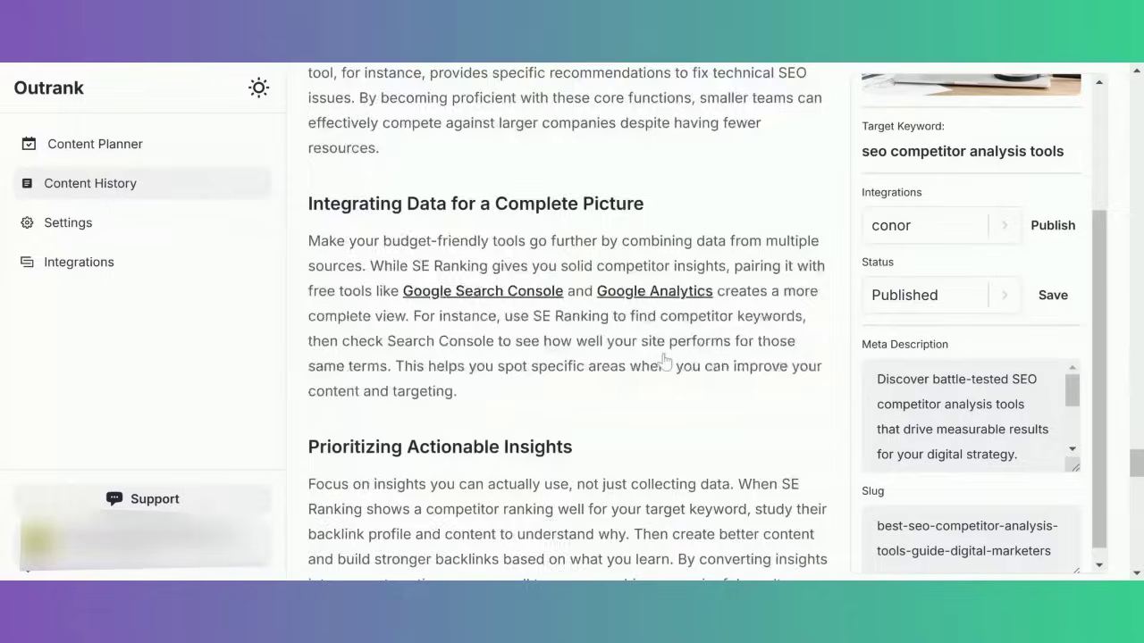
{"action": "scroll", "coordinate": [666, 360], "scroll_direction": "down", "scroll_amount": 4}
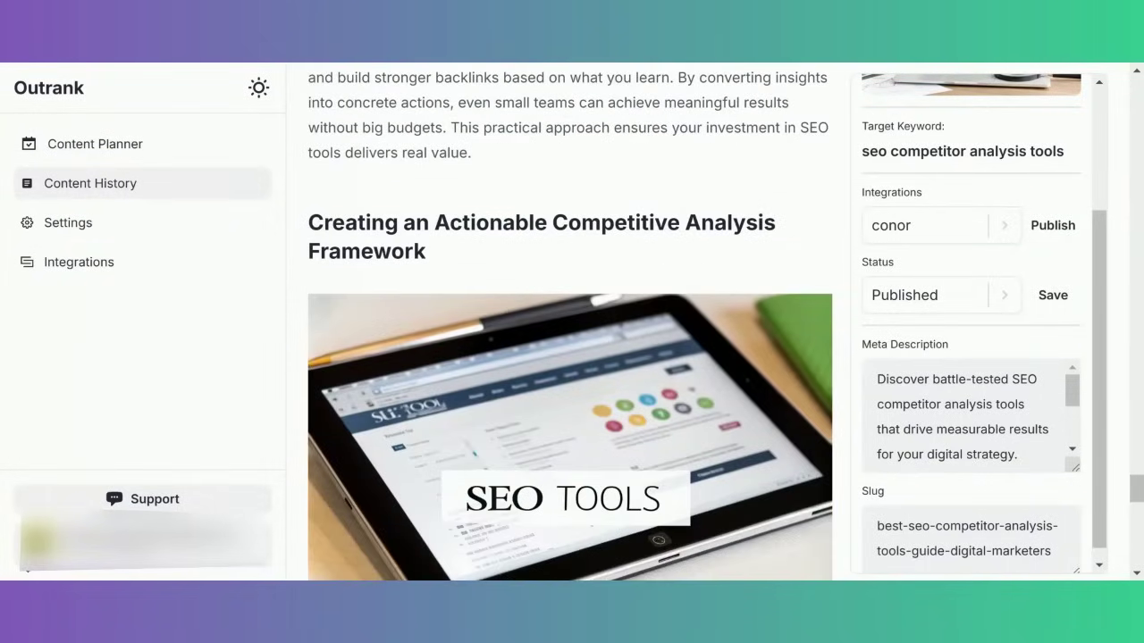
{"action": "scroll", "coordinate": [666, 359], "scroll_direction": "down", "scroll_amount": 2}
{"action": "scroll", "coordinate": [666, 359], "scroll_direction": "down", "scroll_amount": 3}
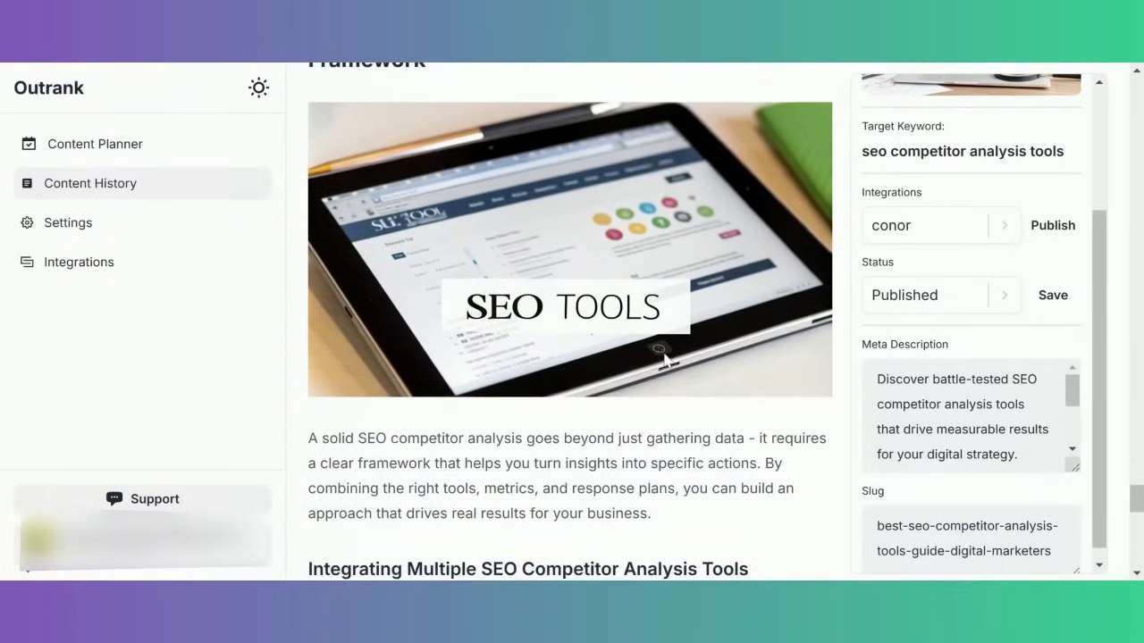
{"action": "scroll", "coordinate": [649, 360], "scroll_direction": "down", "scroll_amount": 2}
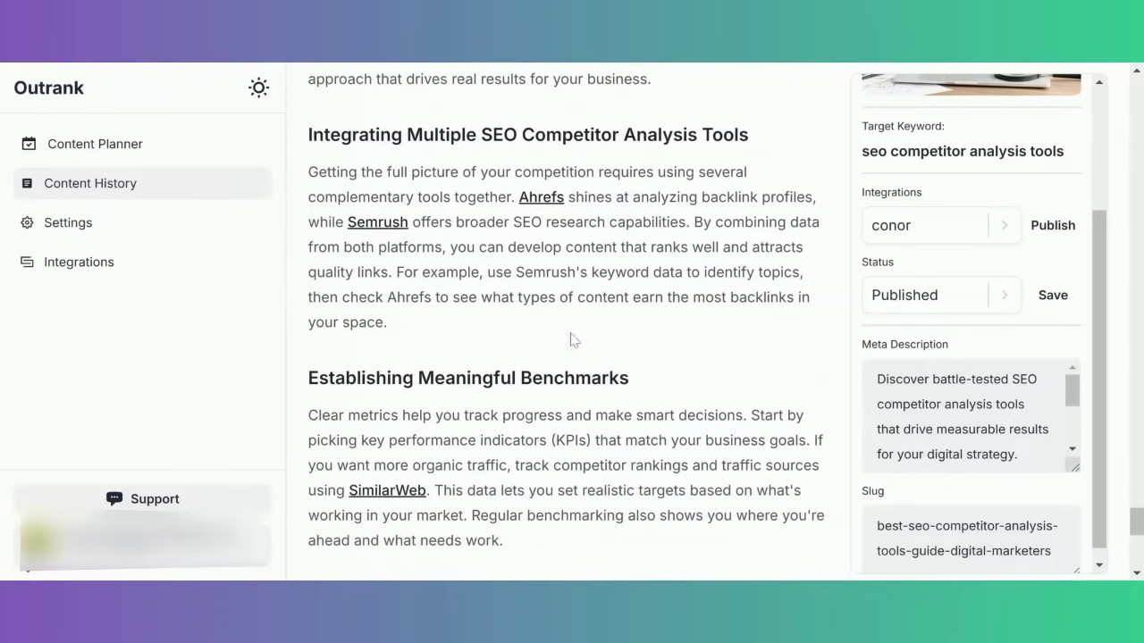
{"action": "scroll", "coordinate": [527, 328], "scroll_direction": "down", "scroll_amount": 5}
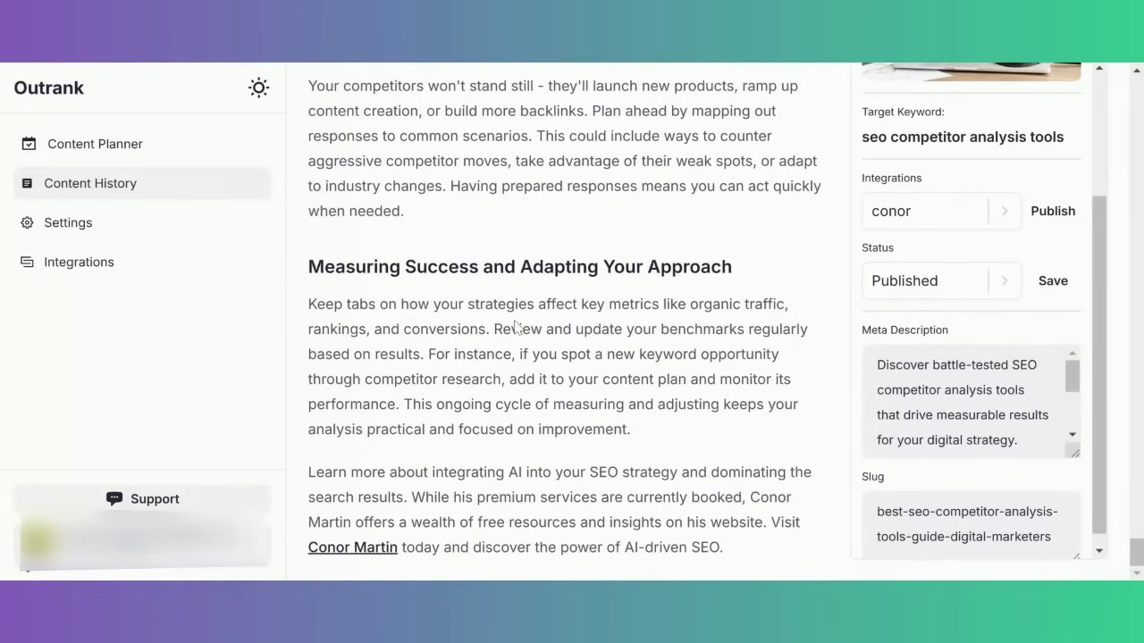
{"action": "left_click", "coordinate": [151, 147]}
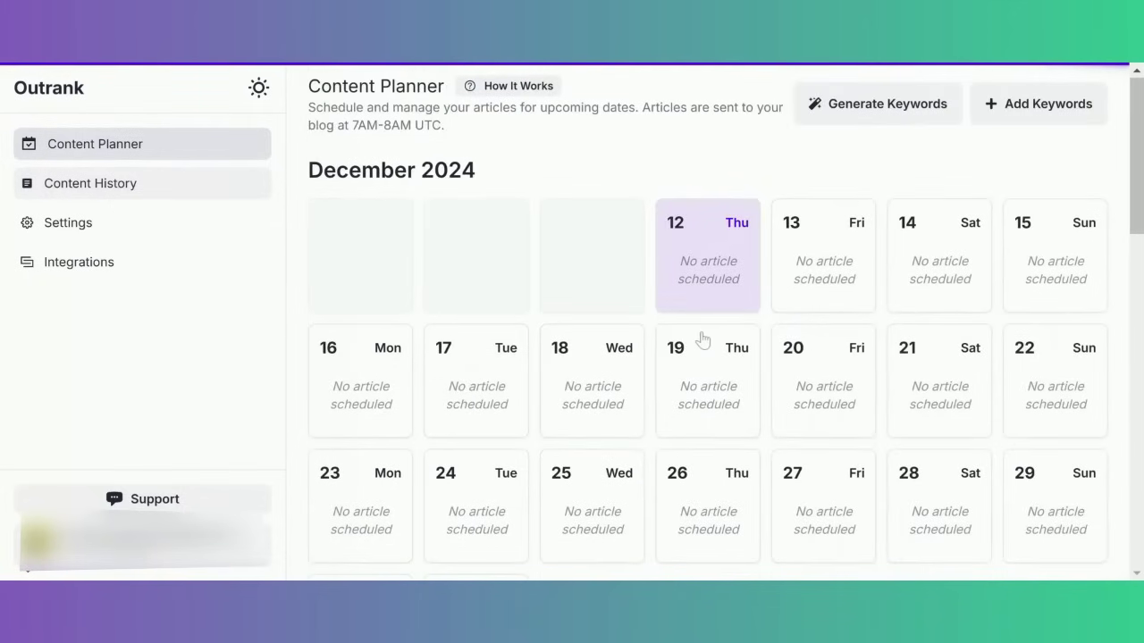
{"action": "scroll", "coordinate": [703, 338], "scroll_direction": "down", "scroll_amount": 4}
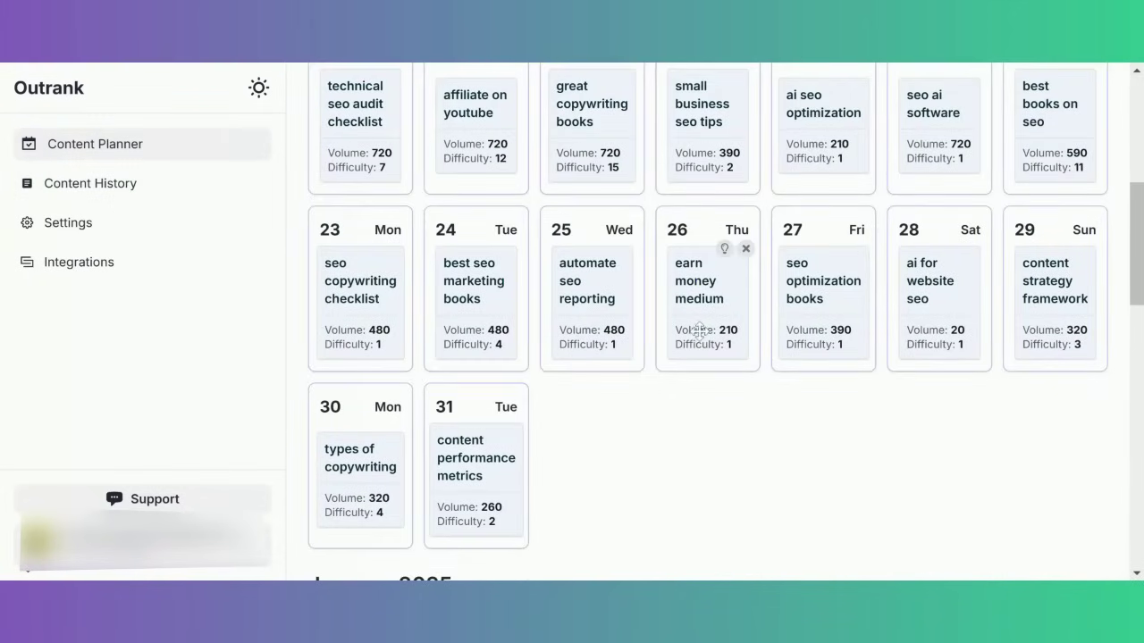
{"action": "scroll", "coordinate": [698, 331], "scroll_direction": "up", "scroll_amount": 3}
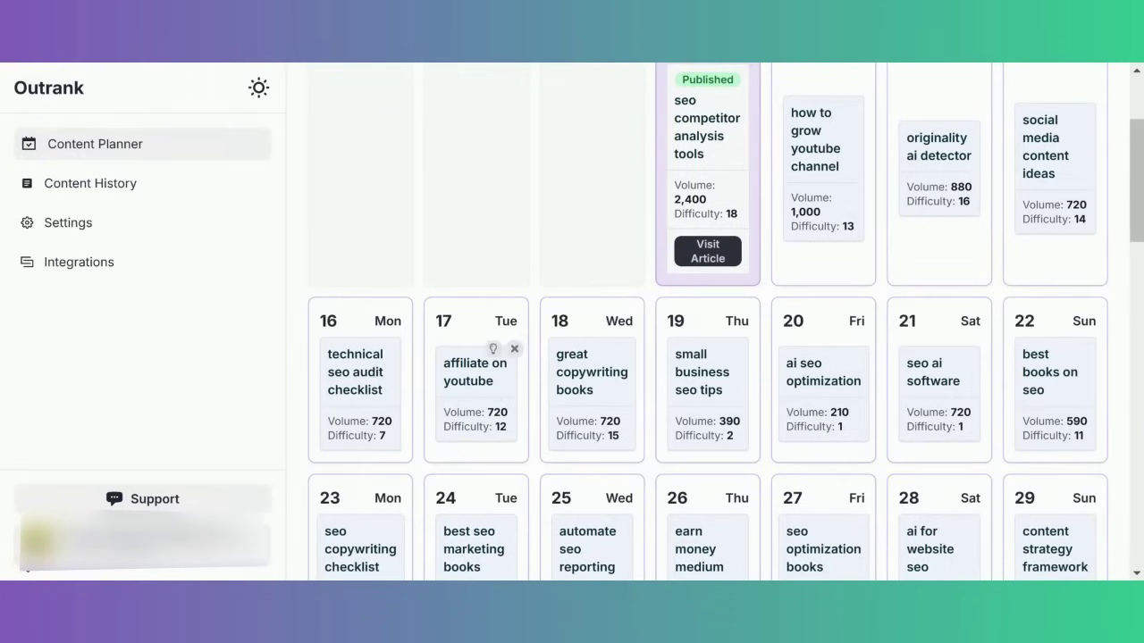
{"action": "scroll", "coordinate": [498, 390], "scroll_direction": "down", "scroll_amount": 3}
{"action": "scroll", "coordinate": [498, 390], "scroll_direction": "down", "scroll_amount": 1}
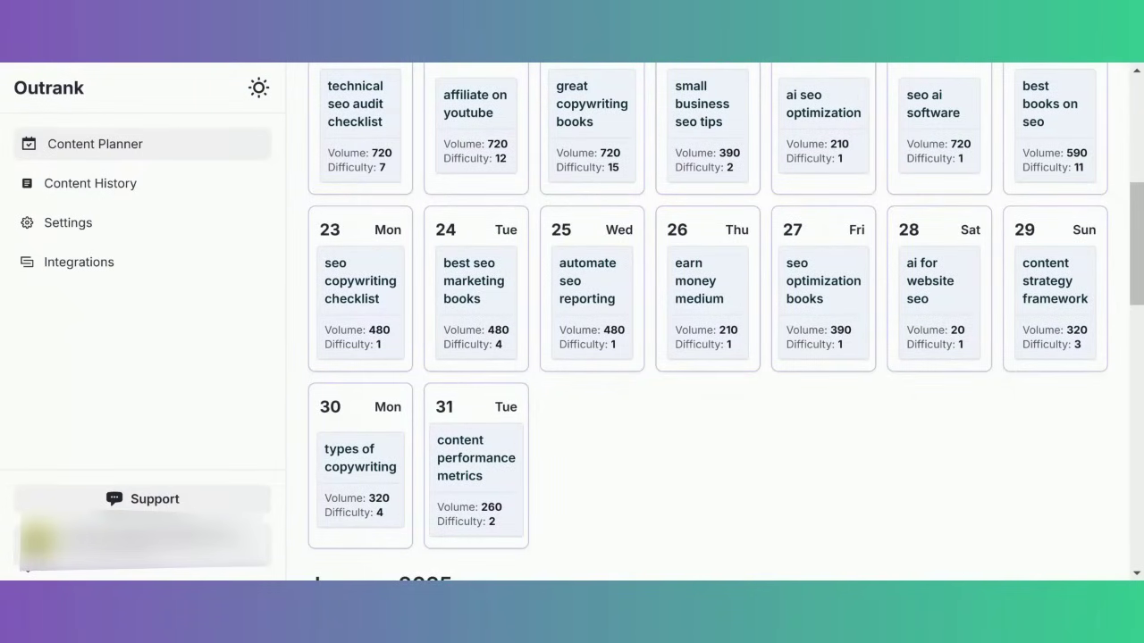
{"action": "scroll", "coordinate": [634, 496], "scroll_direction": "down", "scroll_amount": 5}
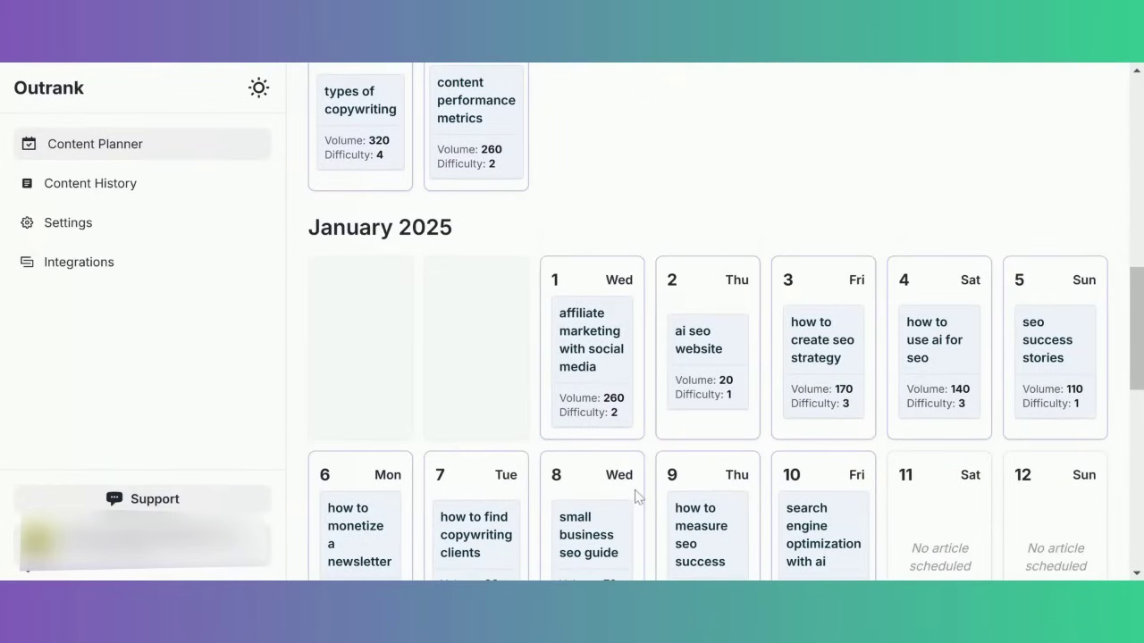
{"action": "scroll", "coordinate": [635, 496], "scroll_direction": "up", "scroll_amount": 4}
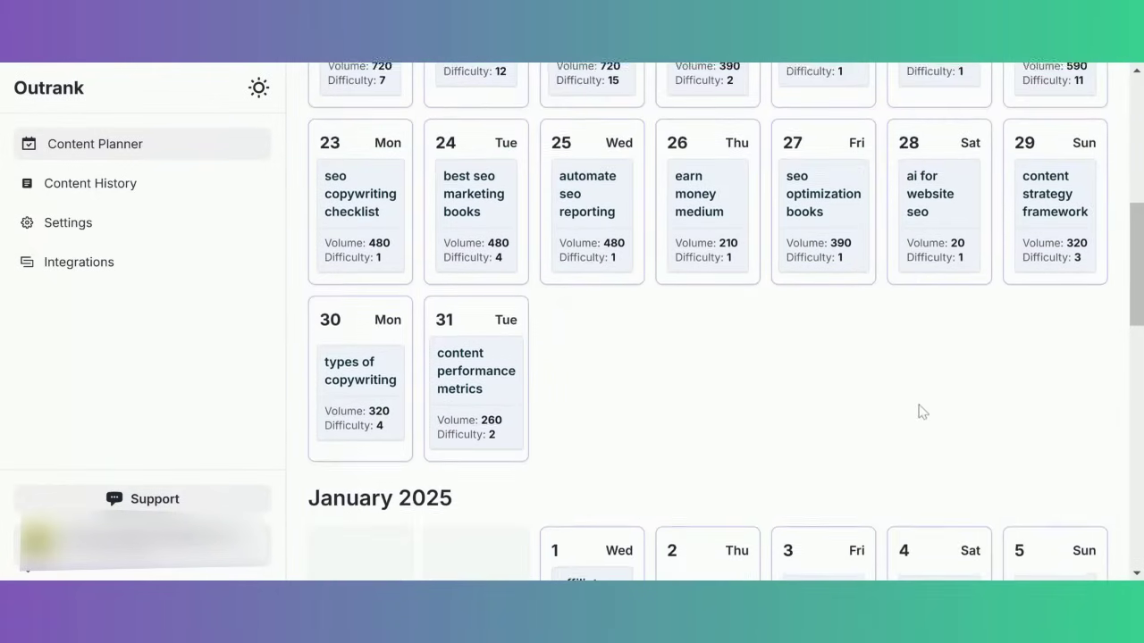
{"action": "scroll", "coordinate": [920, 411], "scroll_direction": "up", "scroll_amount": 1}
{"action": "scroll", "coordinate": [1001, 237], "scroll_direction": "up", "scroll_amount": 1}
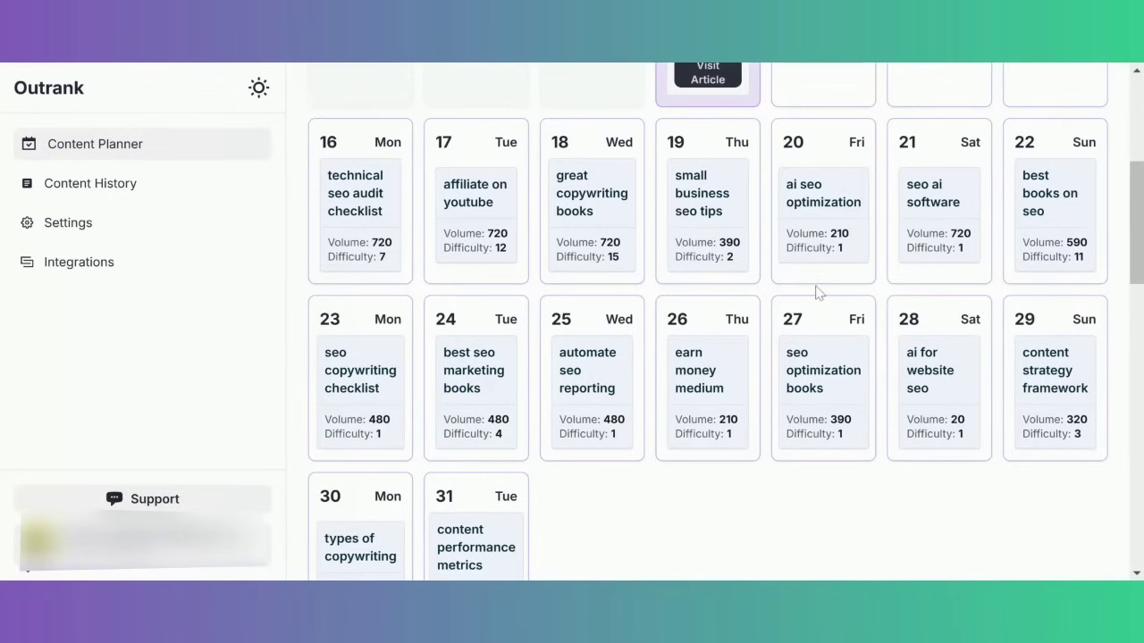
{"action": "scroll", "coordinate": [642, 286], "scroll_direction": "down", "scroll_amount": 3}
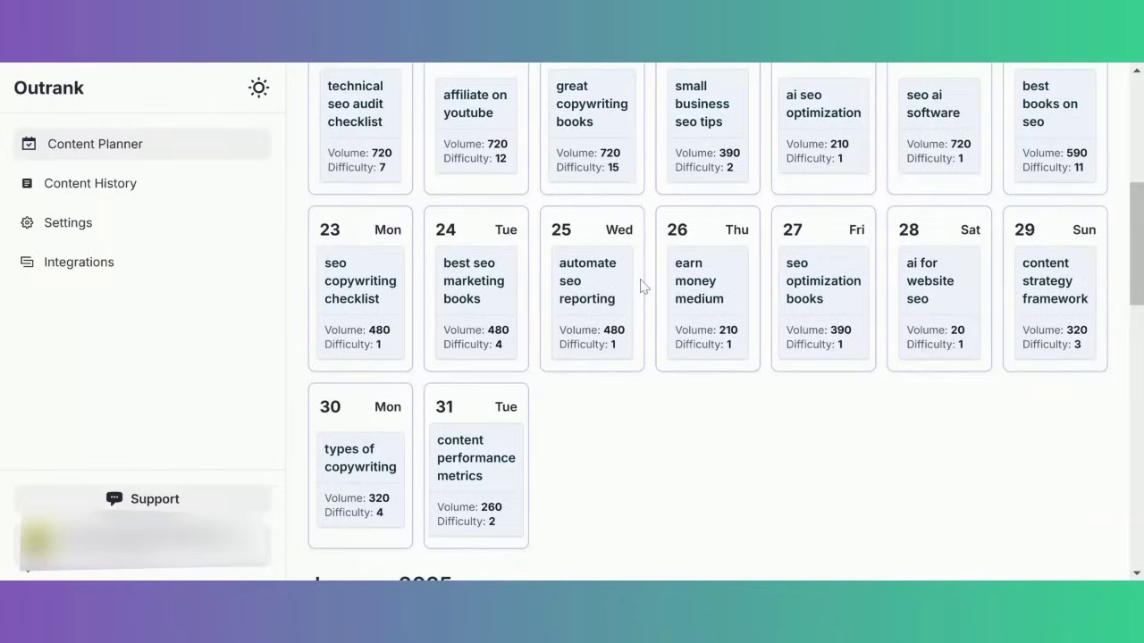
{"action": "scroll", "coordinate": [642, 286], "scroll_direction": "down", "scroll_amount": 1}
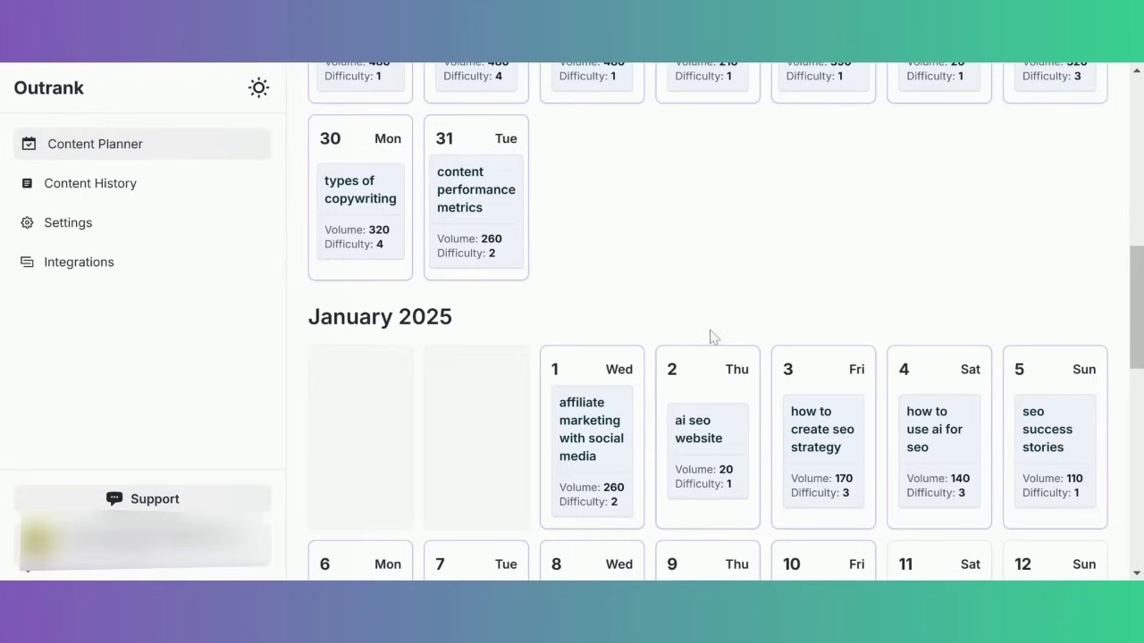
{"action": "left_click", "coordinate": [594, 388]}
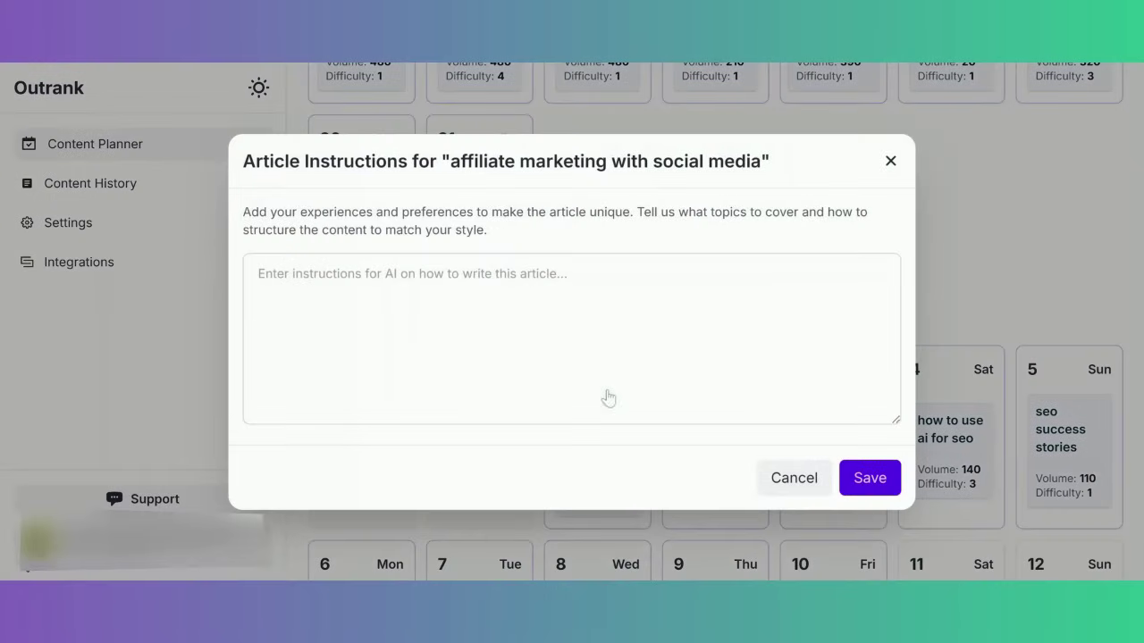
{"action": "left_click", "coordinate": [890, 161]}
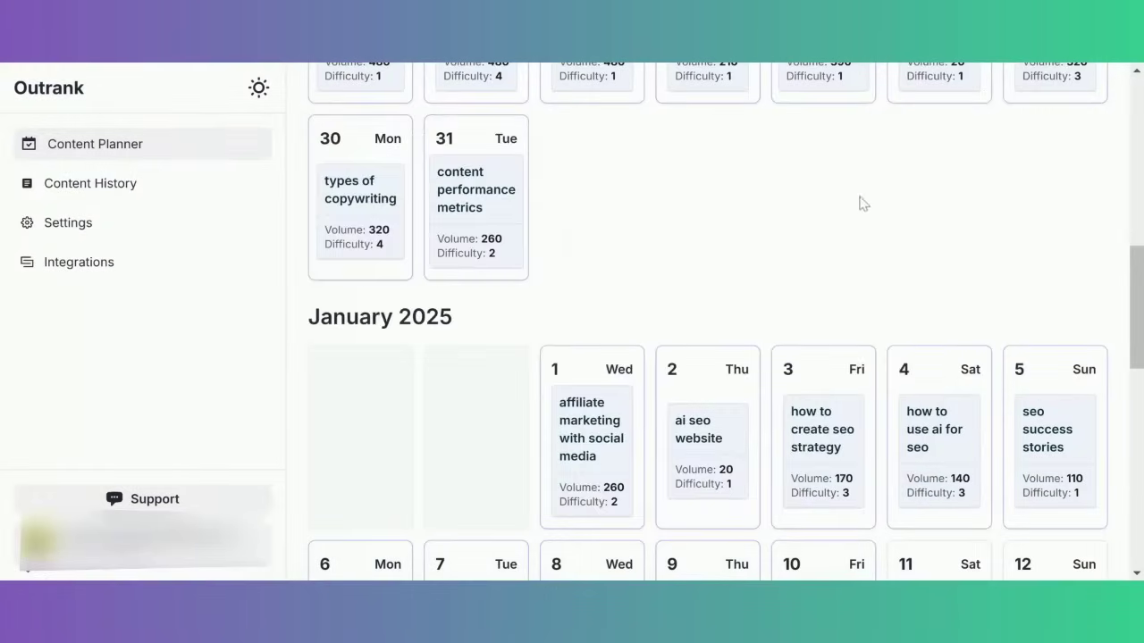
{"action": "scroll", "coordinate": [844, 223], "scroll_direction": "down", "scroll_amount": 3}
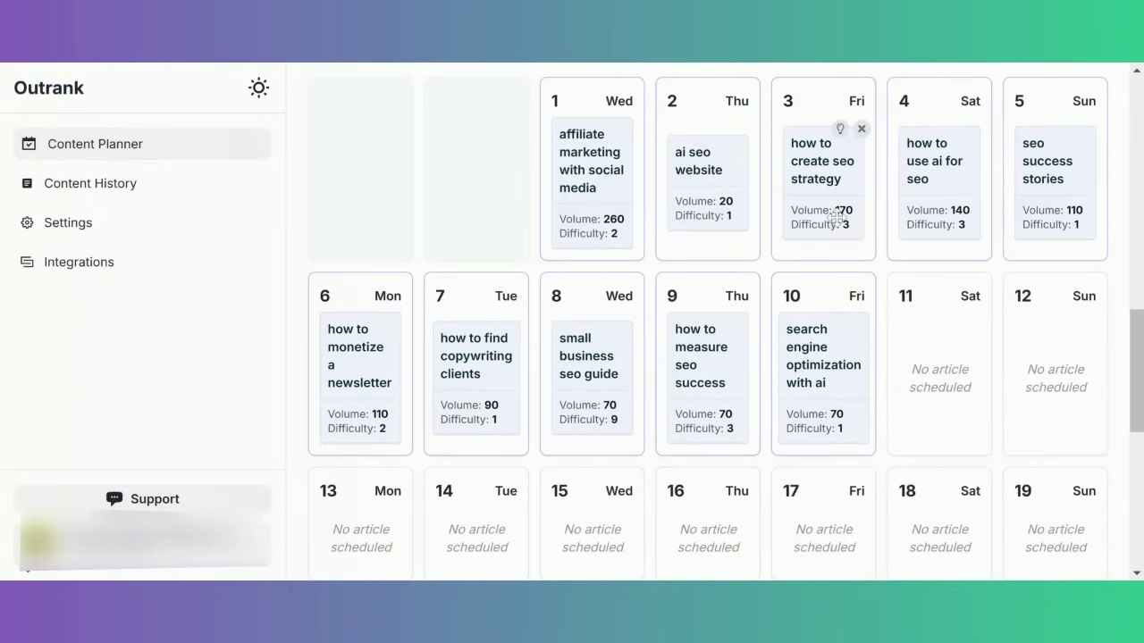